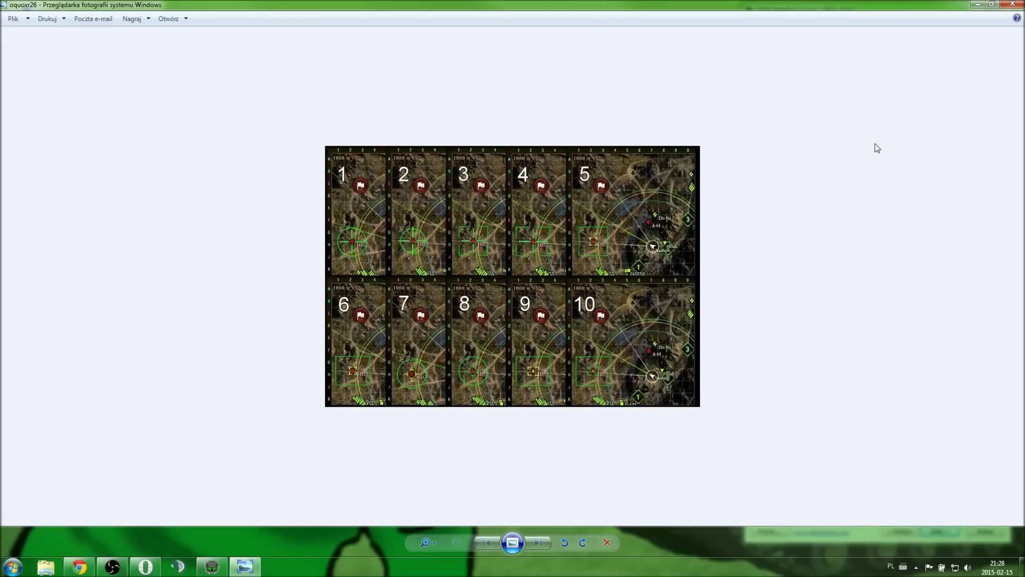
View the minimap artillery sight versions at full size and select Version 7 under Minimap Artillery Sight
{"action": "left_click", "coordinate": [1014, 7]}
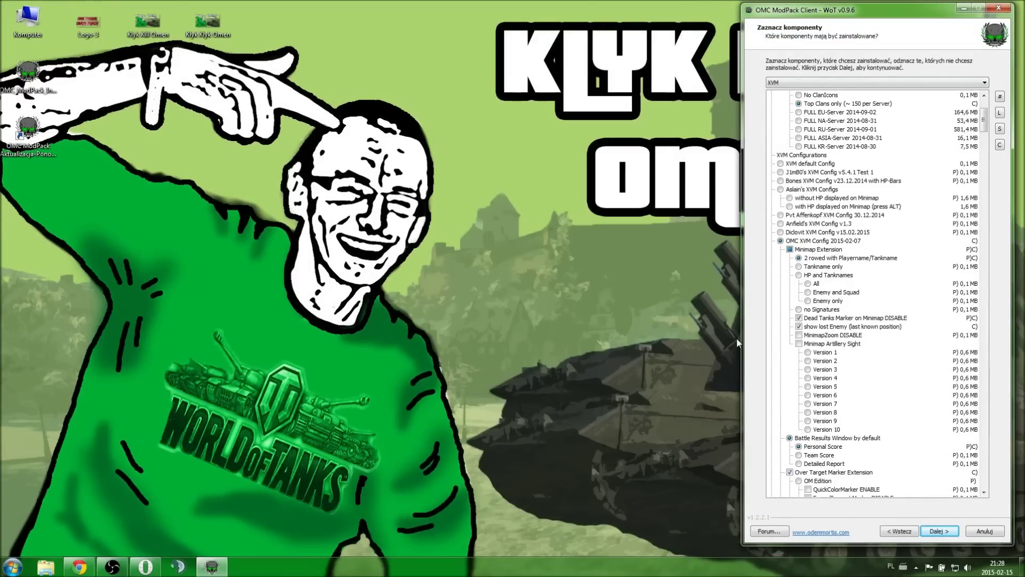
{"action": "mouse_move", "coordinate": [825, 353]}
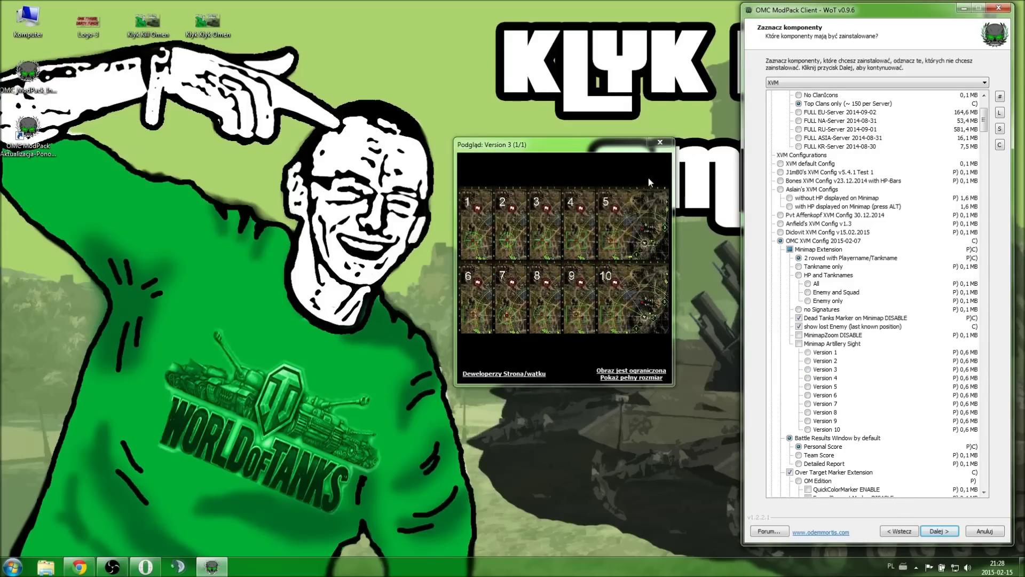
{"action": "left_click", "coordinate": [651, 381]}
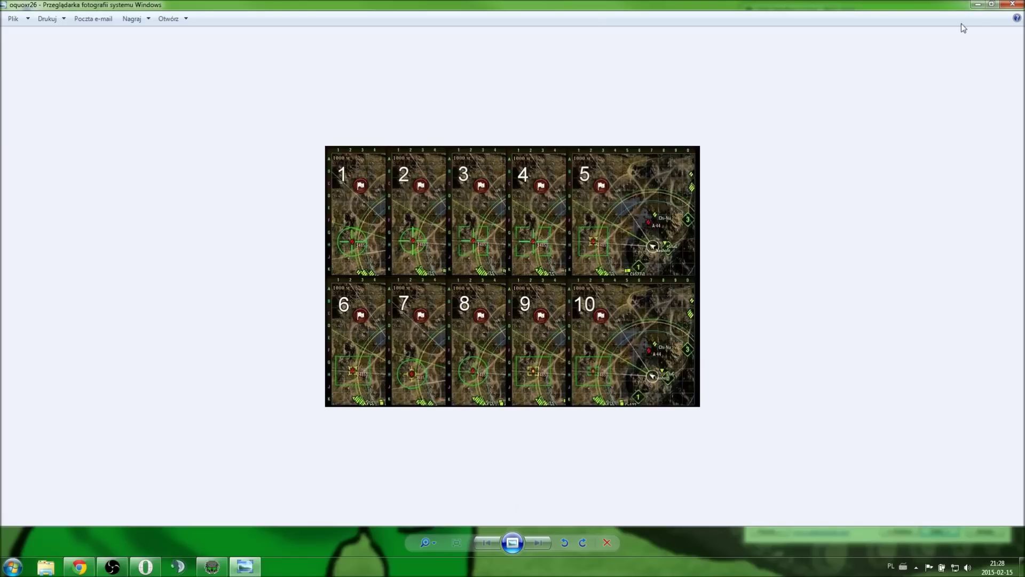
{"action": "left_click", "coordinate": [1005, 5]}
{"action": "left_click", "coordinate": [808, 403]}
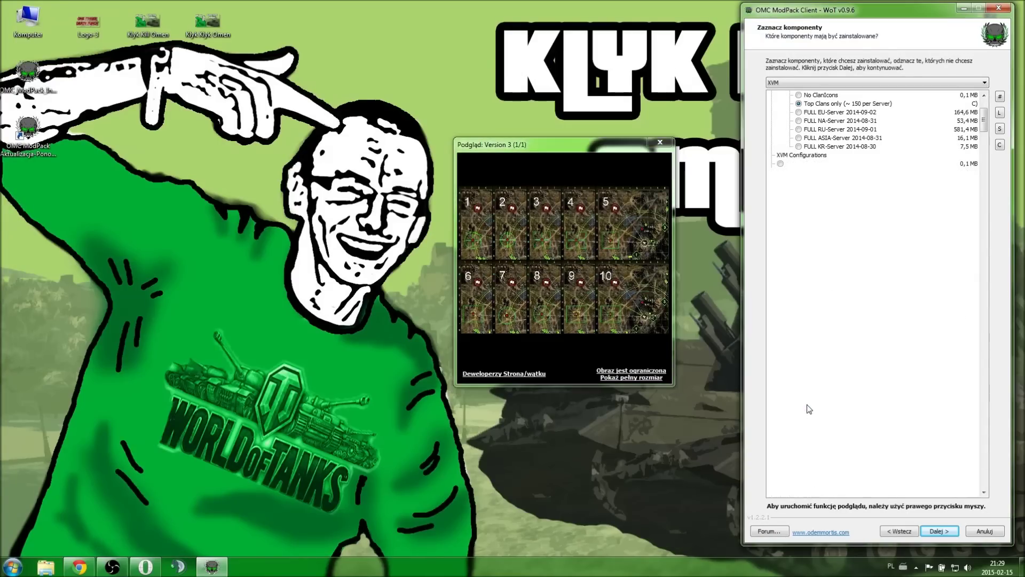
Preview the Personal Score option of the default battle results window
{"action": "scroll", "coordinate": [868, 330], "scroll_direction": "down", "scroll_amount": 1}
{"action": "scroll", "coordinate": [868, 330], "scroll_direction": "down", "scroll_amount": 3}
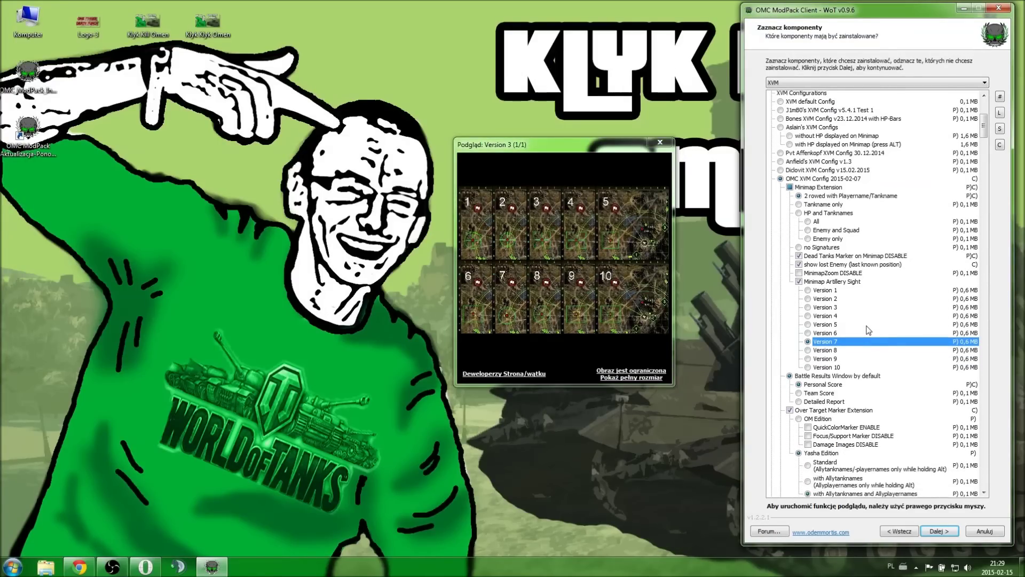
{"action": "scroll", "coordinate": [860, 340], "scroll_direction": "down", "scroll_amount": 2}
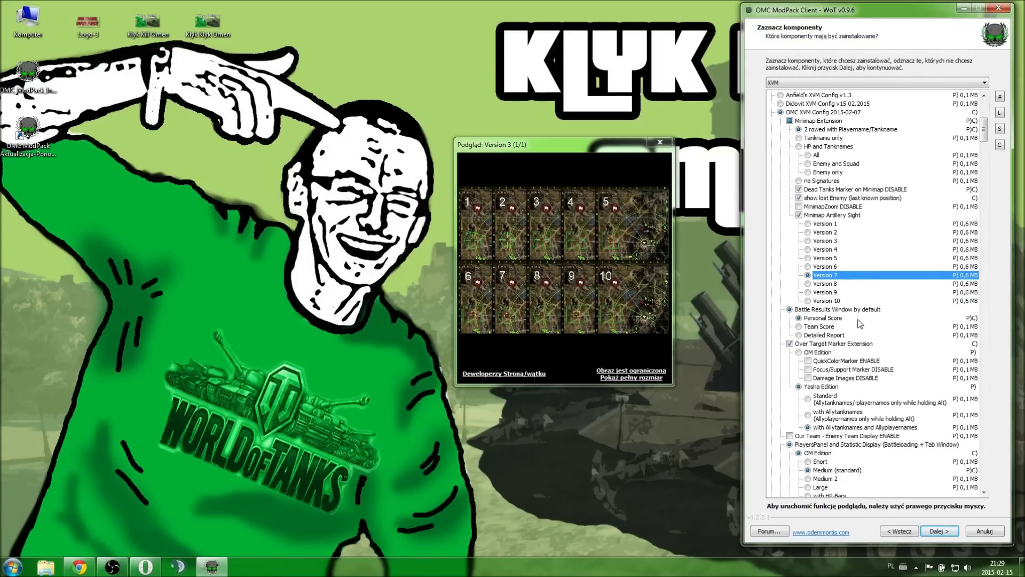
{"action": "right_click", "coordinate": [834, 293]}
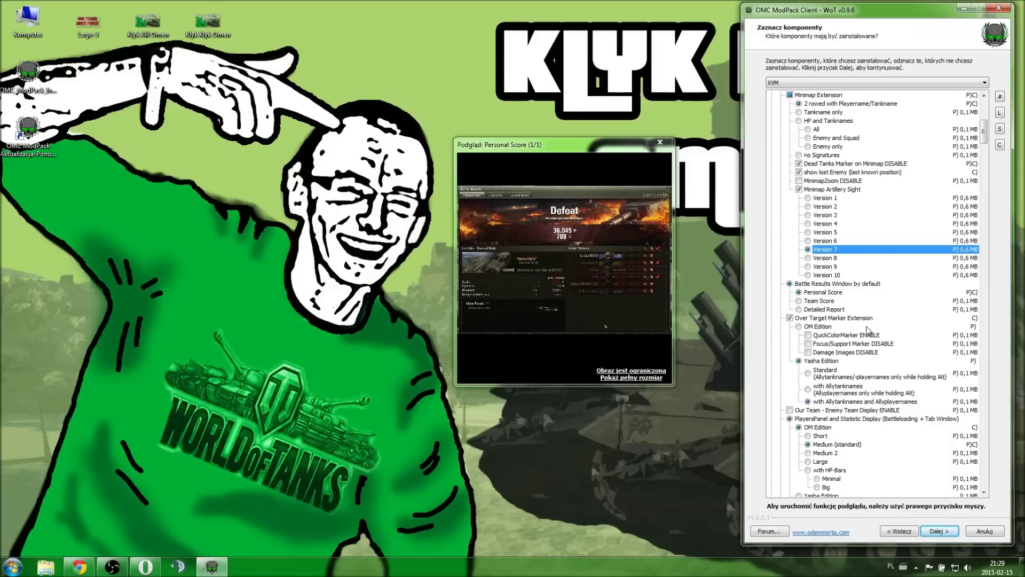
Preview the Yasha Edition over-target marker with Allytanknames and Allyplayernames, and close the preview
{"action": "scroll", "coordinate": [866, 326], "scroll_direction": "down", "scroll_amount": 1}
{"action": "scroll", "coordinate": [868, 328], "scroll_direction": "down", "scroll_amount": 1}
{"action": "right_click", "coordinate": [849, 351]}
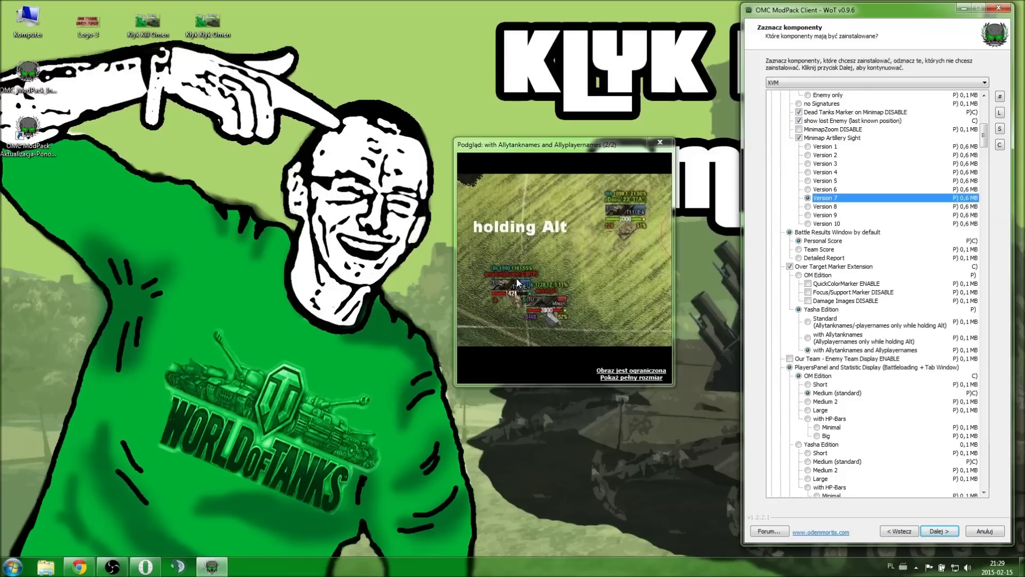
{"action": "left_click", "coordinate": [660, 142]}
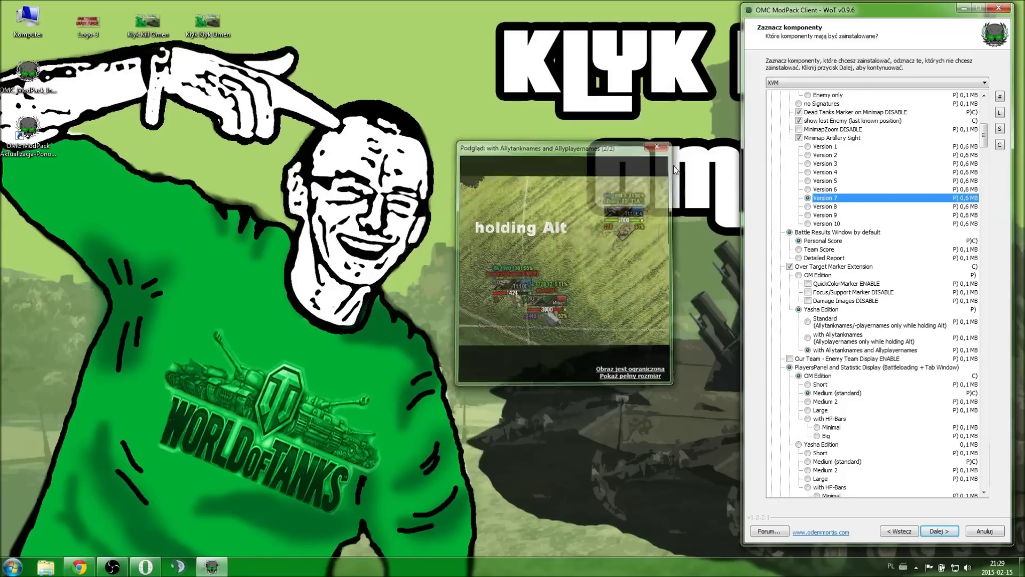
Preview both images of the Medium (standard) and Large players panel layouts in the OM Edition
{"action": "scroll", "coordinate": [850, 295], "scroll_direction": "down", "scroll_amount": 1}
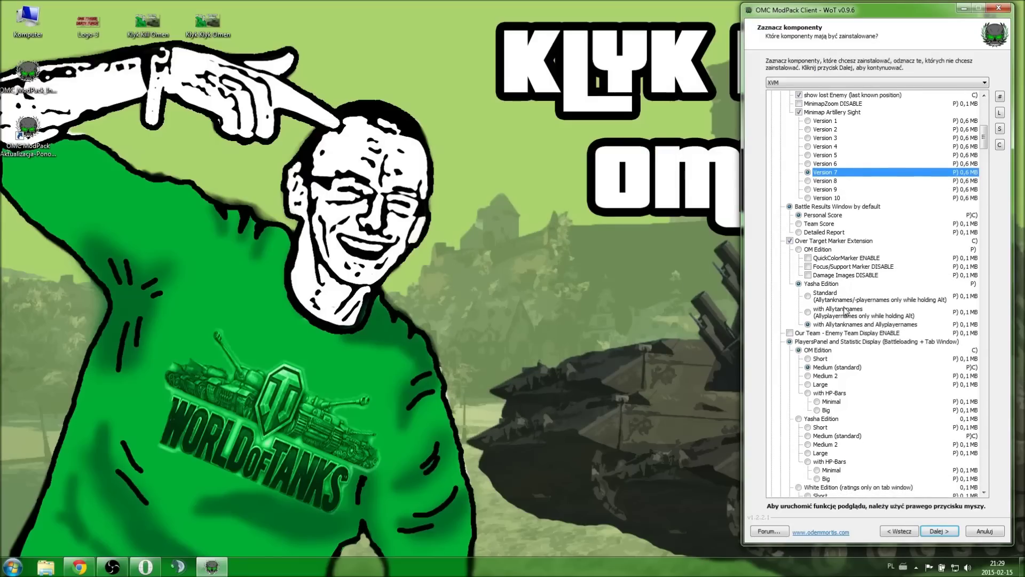
{"action": "scroll", "coordinate": [848, 304], "scroll_direction": "down", "scroll_amount": 2}
{"action": "right_click", "coordinate": [845, 320]}
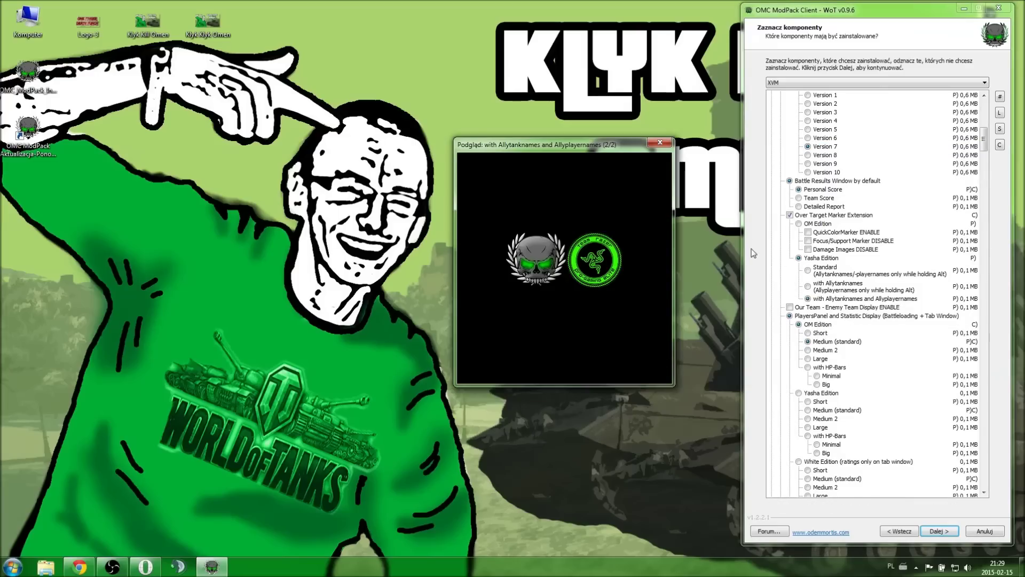
{"action": "right_click", "coordinate": [827, 342]}
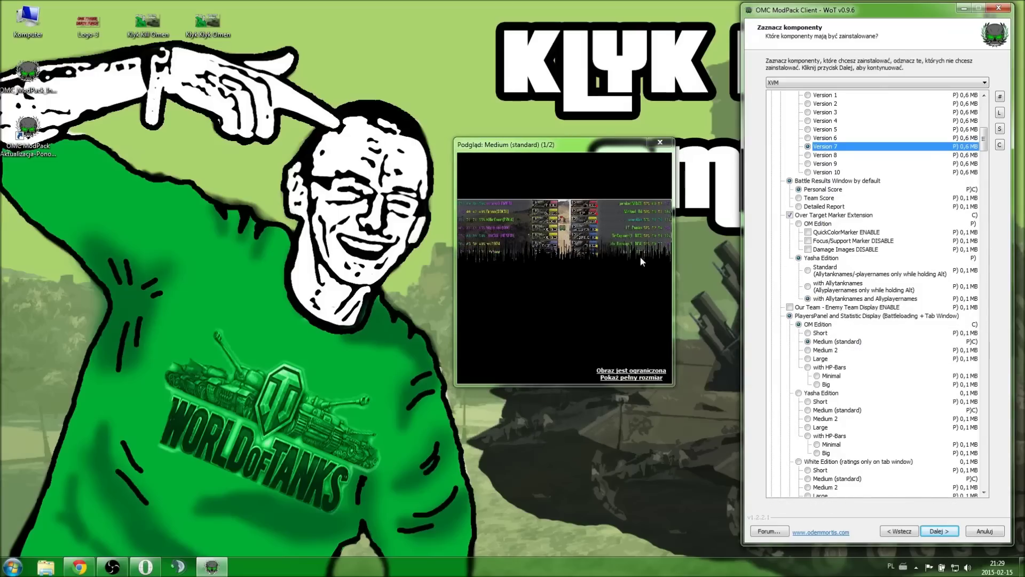
{"action": "left_click", "coordinate": [501, 219]}
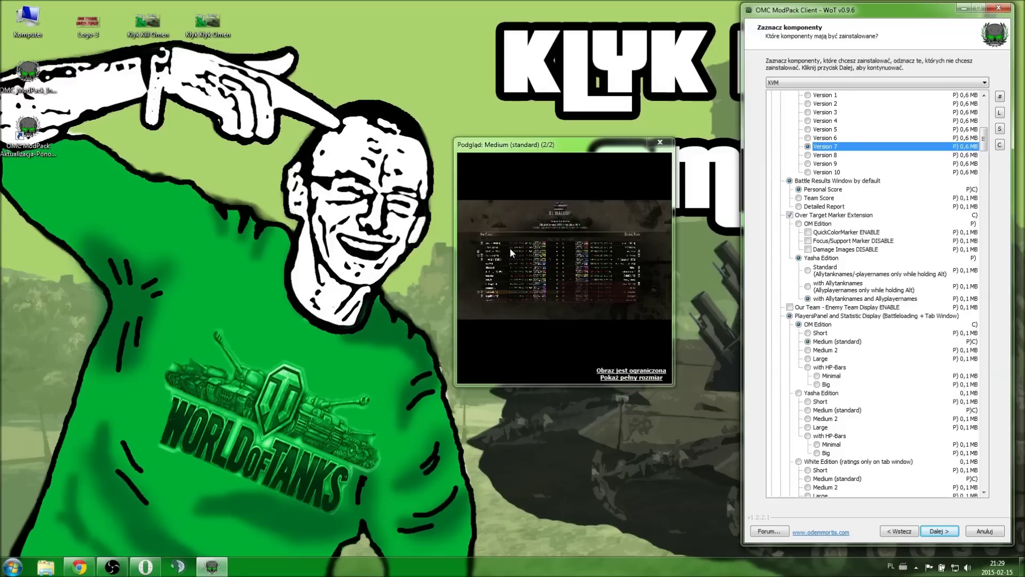
{"action": "right_click", "coordinate": [820, 359]}
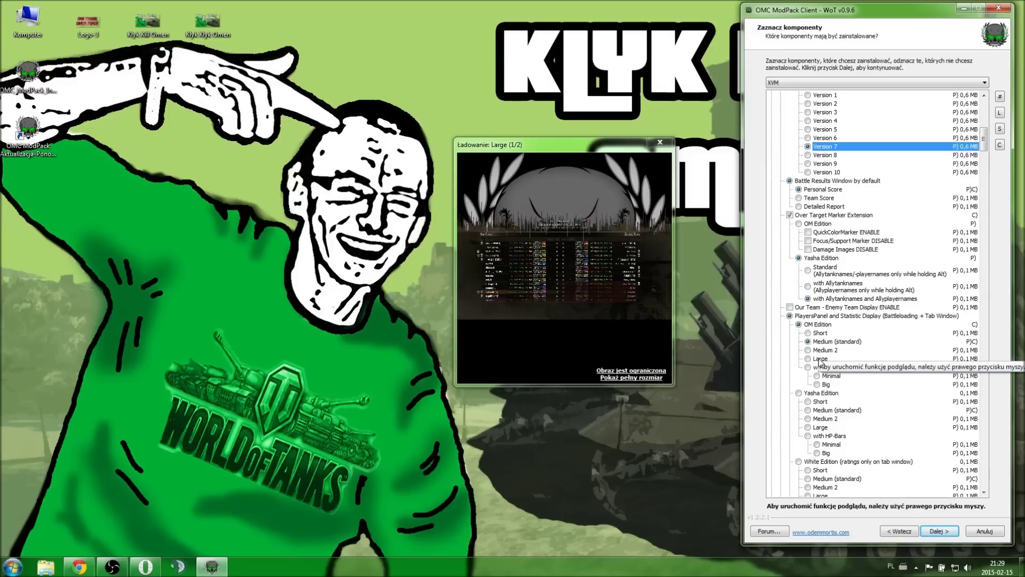
{"action": "left_click", "coordinate": [556, 234]}
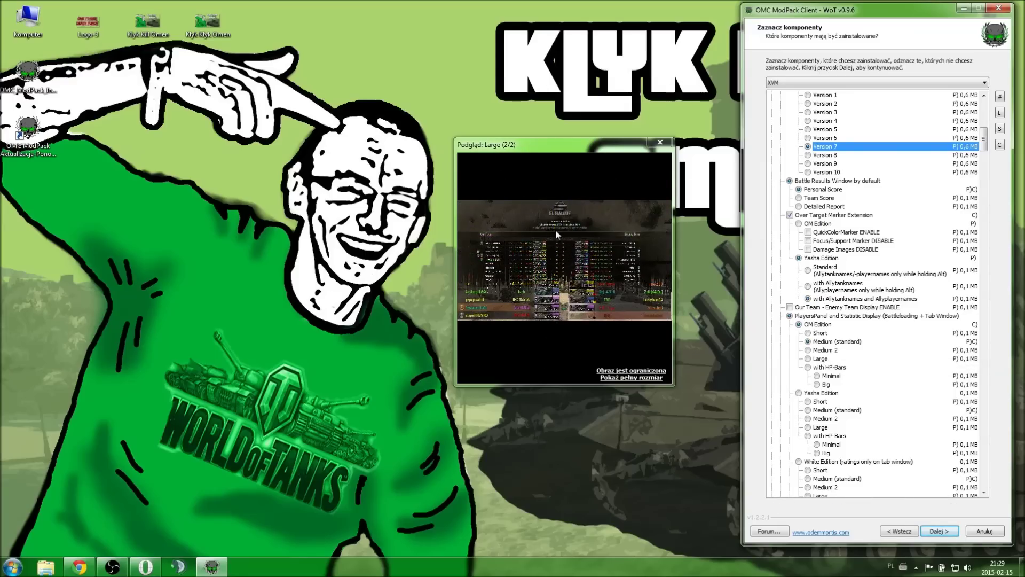
{"action": "left_click", "coordinate": [662, 142]}
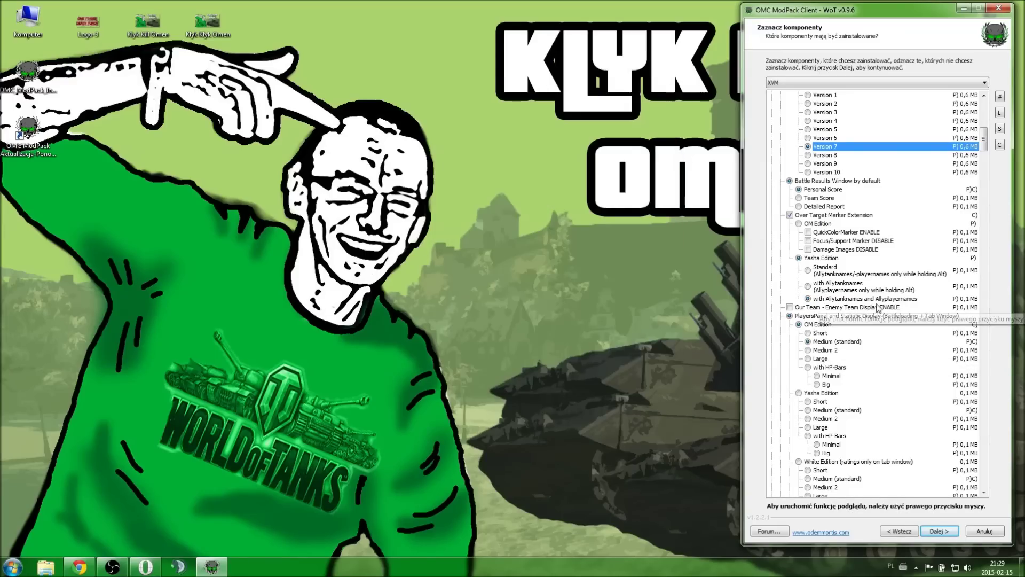
Preview the Medium (standard) players panel in the Yasha Edition and White Edition, and close the preview
{"action": "scroll", "coordinate": [879, 308], "scroll_direction": "down", "scroll_amount": 2}
{"action": "scroll", "coordinate": [878, 308], "scroll_direction": "down", "scroll_amount": 2}
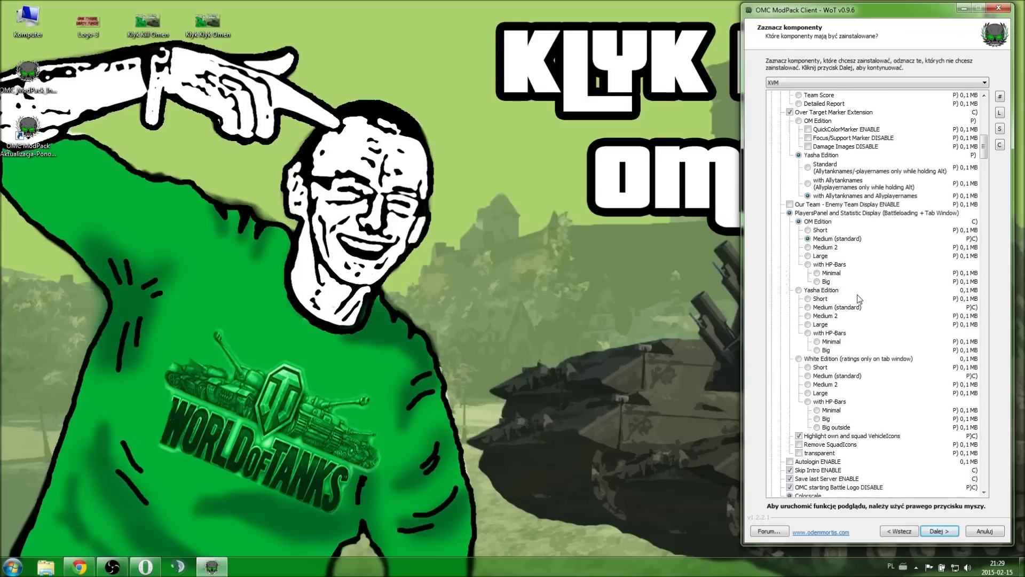
{"action": "right_click", "coordinate": [827, 309]}
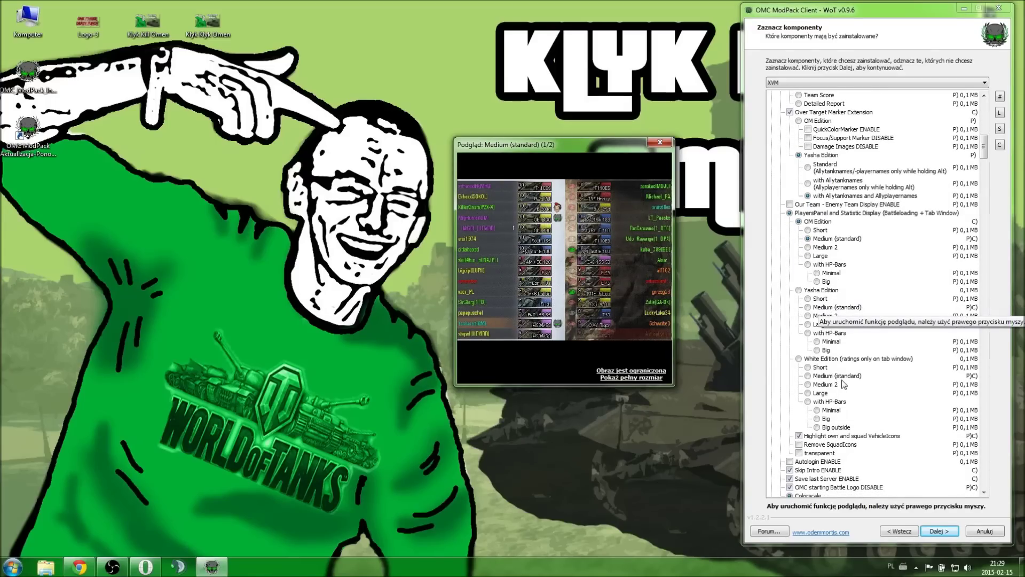
{"action": "right_click", "coordinate": [826, 377]}
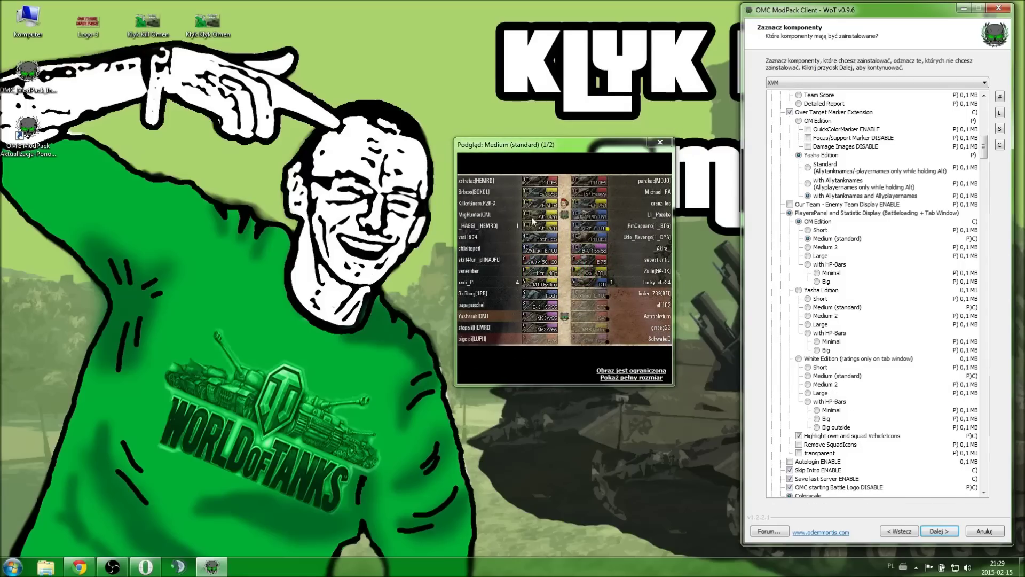
{"action": "left_click", "coordinate": [521, 200]}
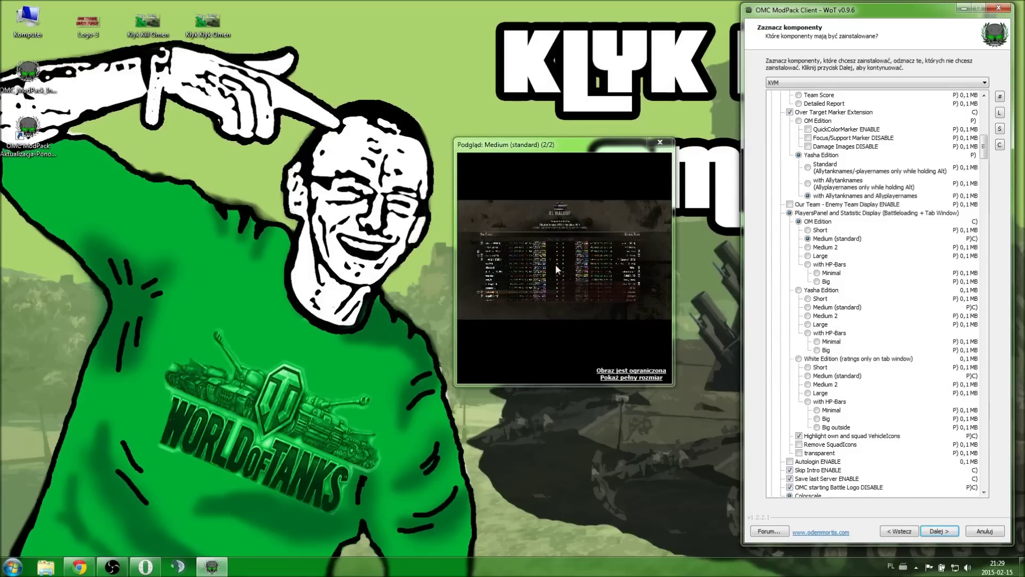
{"action": "left_click", "coordinate": [658, 148]}
Preview the highlighting of own and squad vehicle icons, and close the preview
{"action": "scroll", "coordinate": [887, 247], "scroll_direction": "down", "scroll_amount": 2}
{"action": "scroll", "coordinate": [887, 247], "scroll_direction": "down", "scroll_amount": 1}
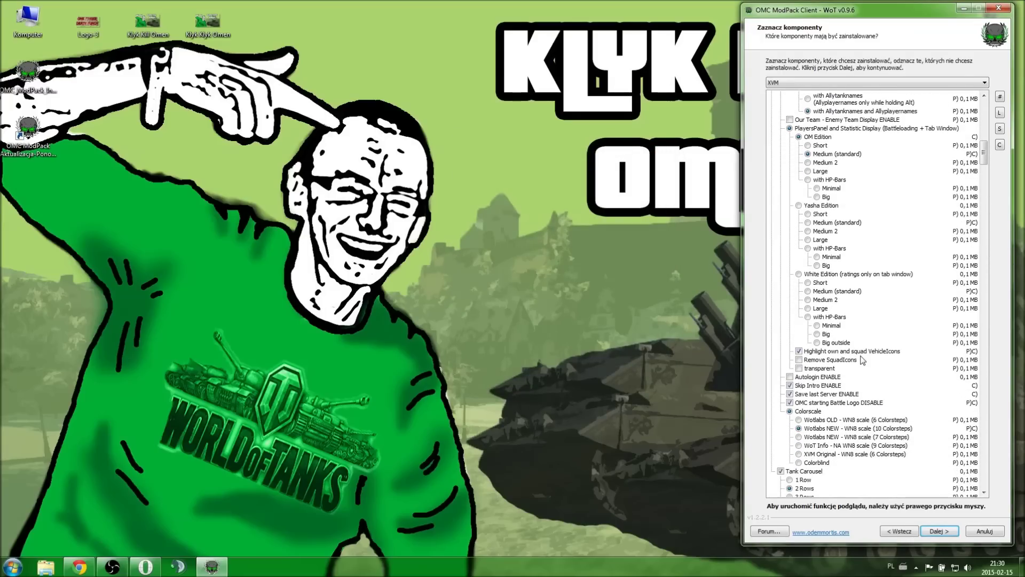
{"action": "right_click", "coordinate": [822, 352]}
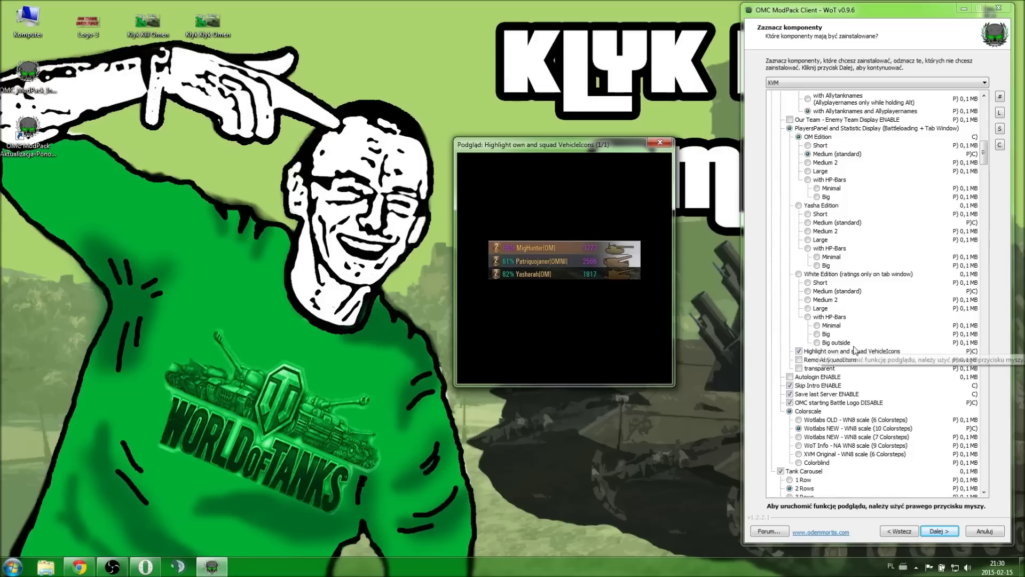
{"action": "left_click", "coordinate": [664, 143]}
Preview the Wotlabs OLD WN8 colour scale with 6 Colorsteps
{"action": "scroll", "coordinate": [836, 369], "scroll_direction": "down", "scroll_amount": 1}
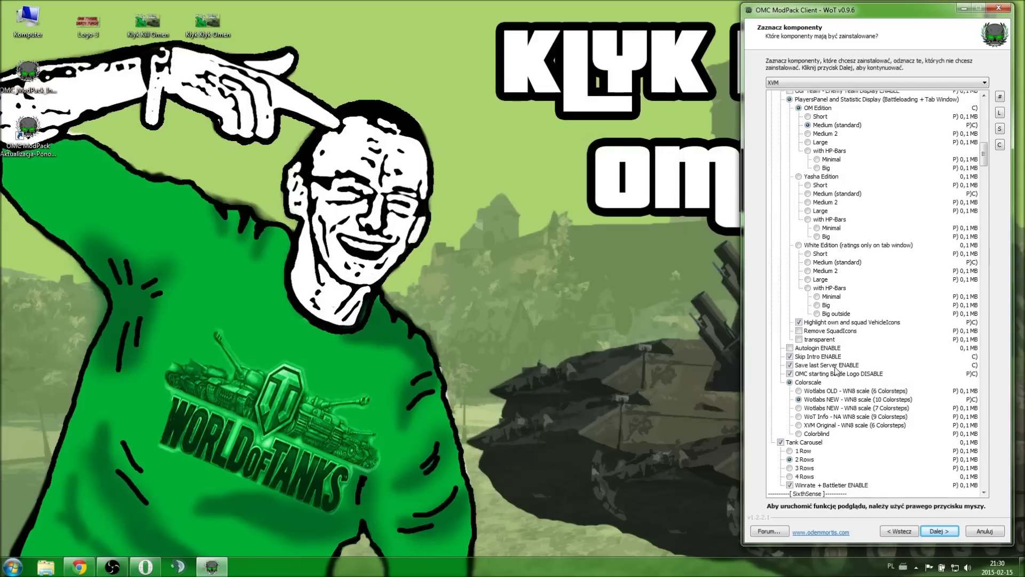
{"action": "scroll", "coordinate": [836, 369], "scroll_direction": "down", "scroll_amount": 1}
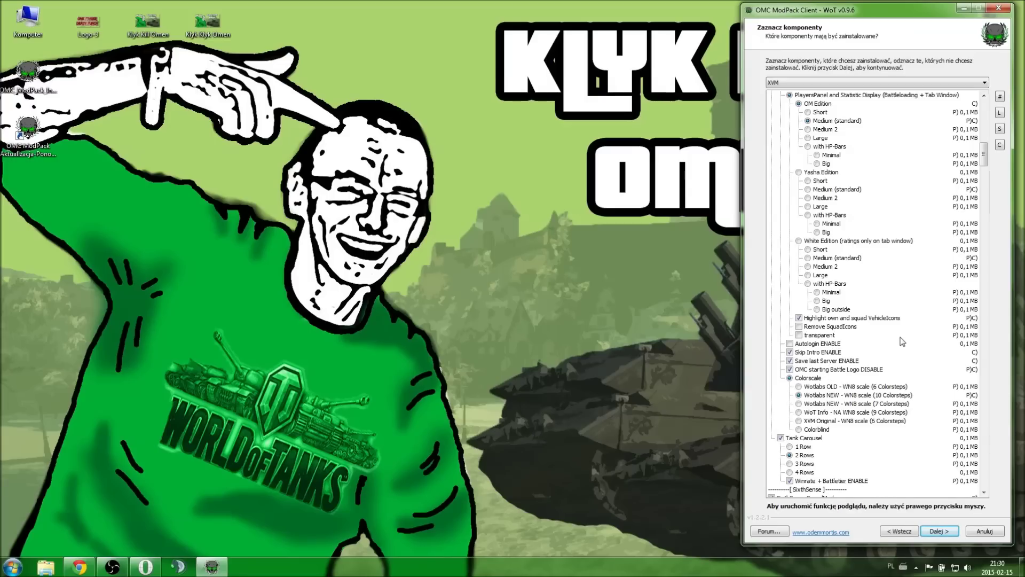
{"action": "scroll", "coordinate": [902, 342], "scroll_direction": "down", "scroll_amount": 2}
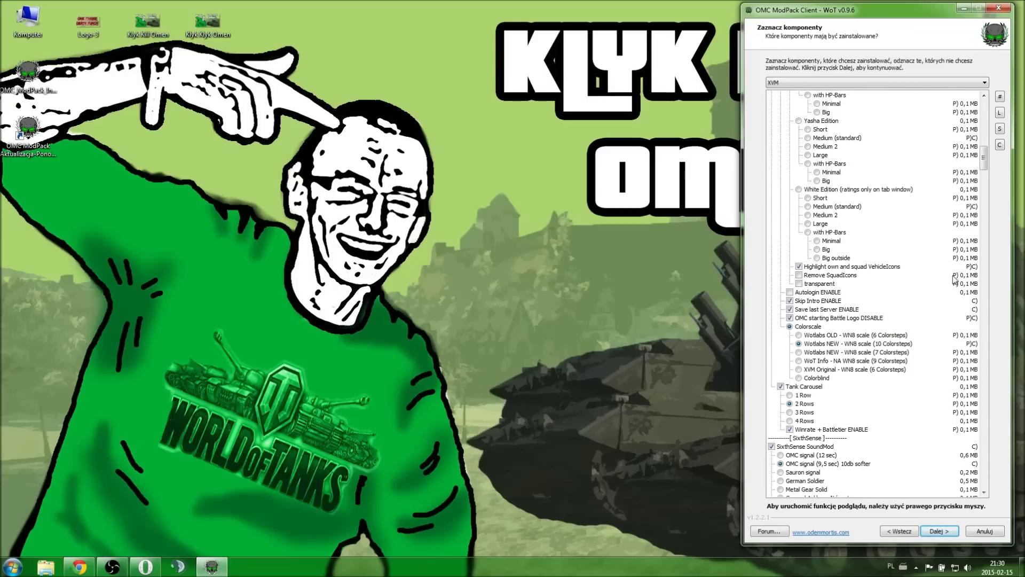
{"action": "scroll", "coordinate": [986, 168], "scroll_direction": "down", "scroll_amount": 1}
{"action": "scroll", "coordinate": [986, 168], "scroll_direction": "down", "scroll_amount": 2}
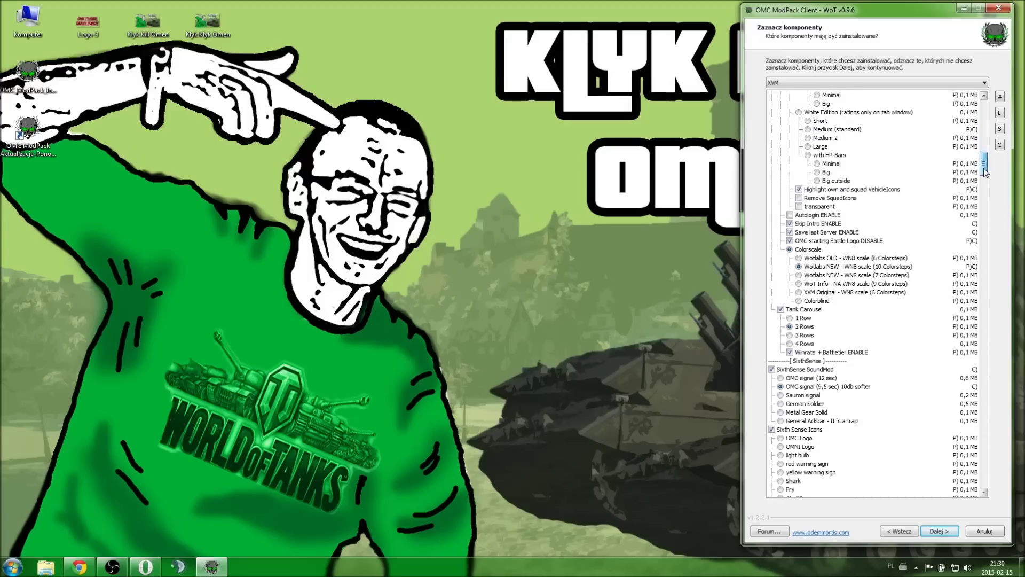
{"action": "right_click", "coordinate": [860, 258]}
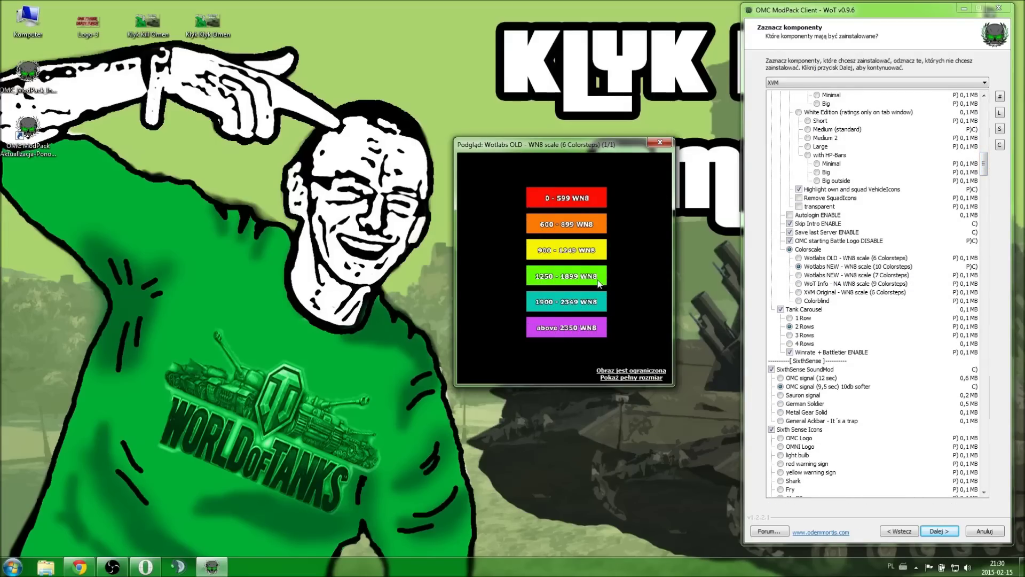
Compare the previews of the Wotlabs NEW WN8 colour scales with 7 and 10 Colorsteps, and close the preview
{"action": "right_click", "coordinate": [846, 276]}
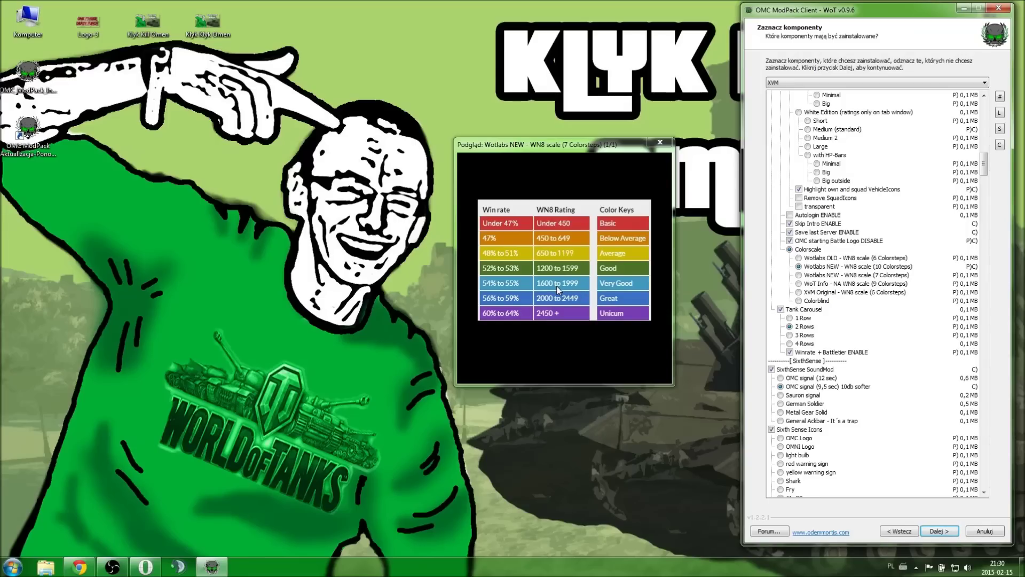
{"action": "right_click", "coordinate": [866, 269]}
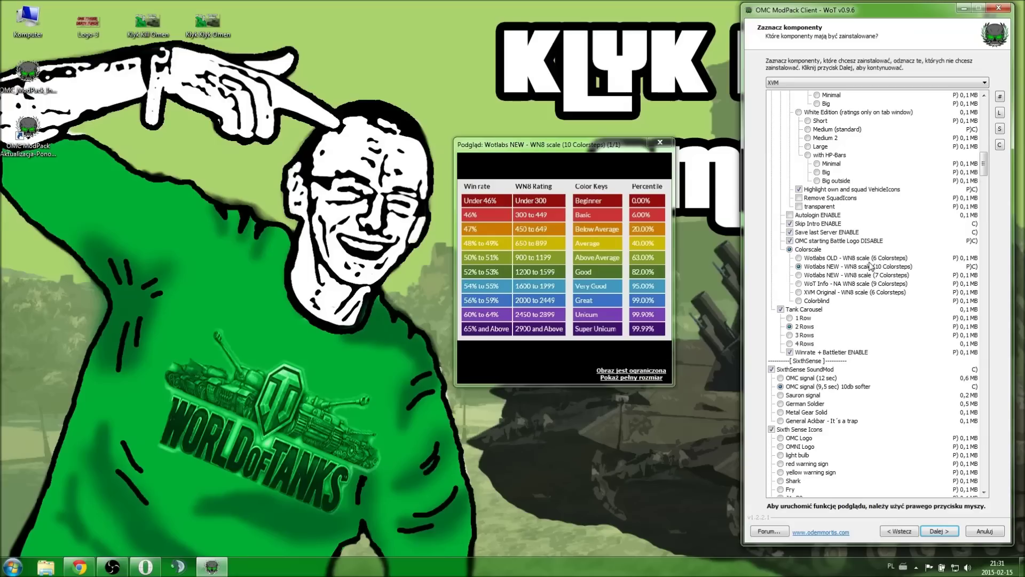
{"action": "right_click", "coordinate": [871, 275]}
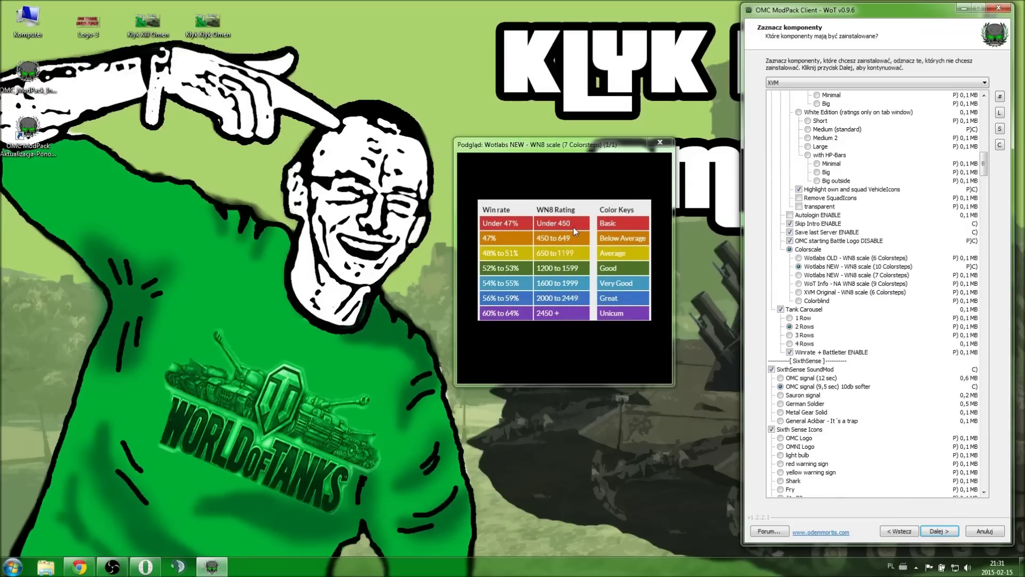
{"action": "right_click", "coordinate": [867, 268]}
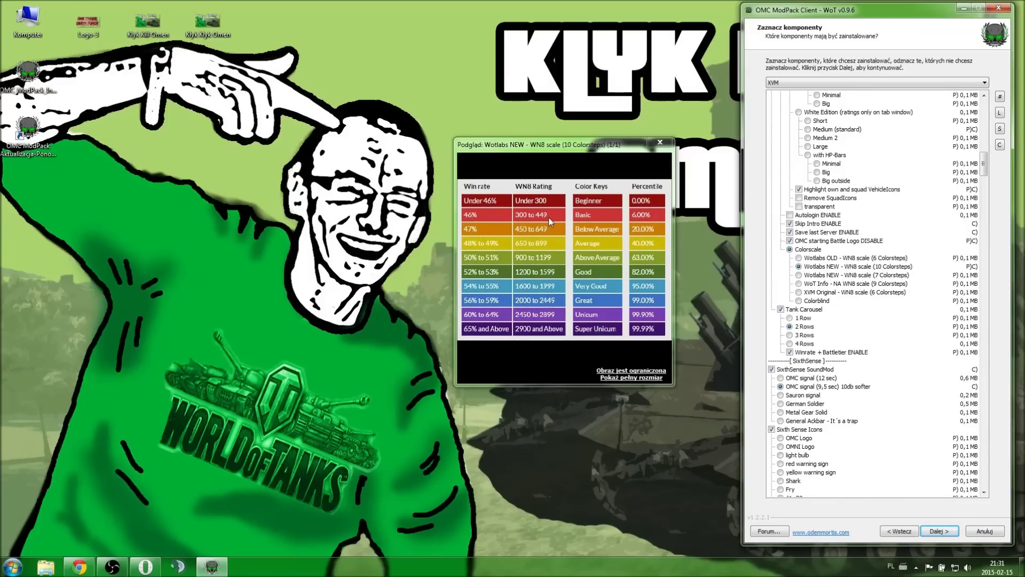
{"action": "right_click", "coordinate": [870, 276]}
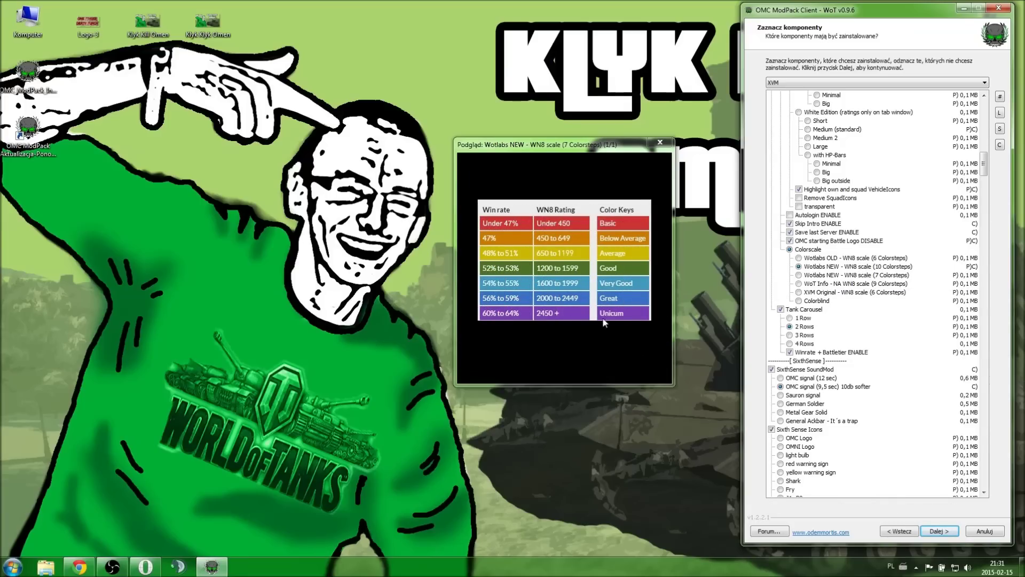
{"action": "right_click", "coordinate": [849, 267]}
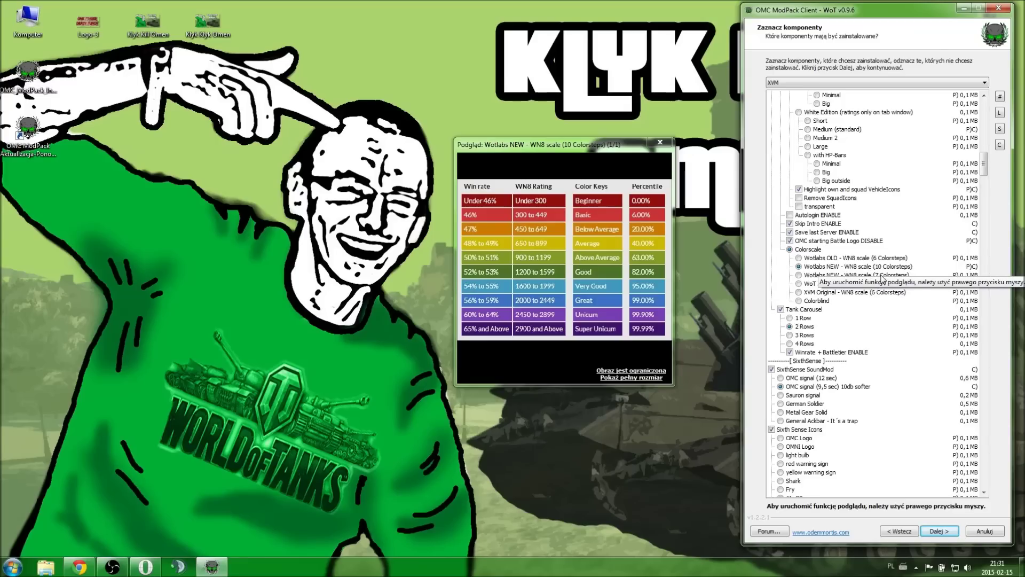
{"action": "left_click", "coordinate": [660, 142]}
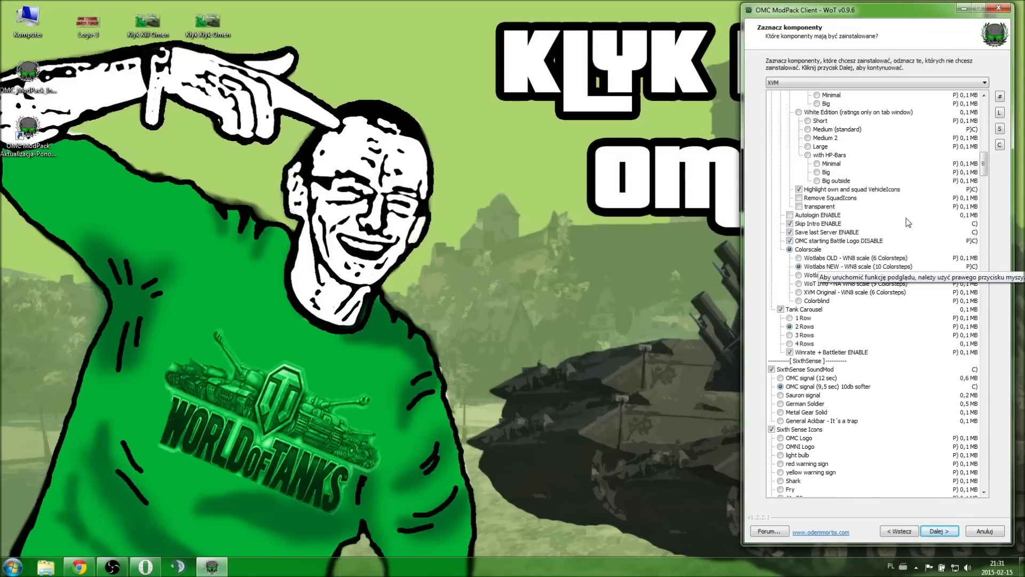
{"action": "scroll", "coordinate": [907, 221], "scroll_direction": "down", "scroll_amount": 1}
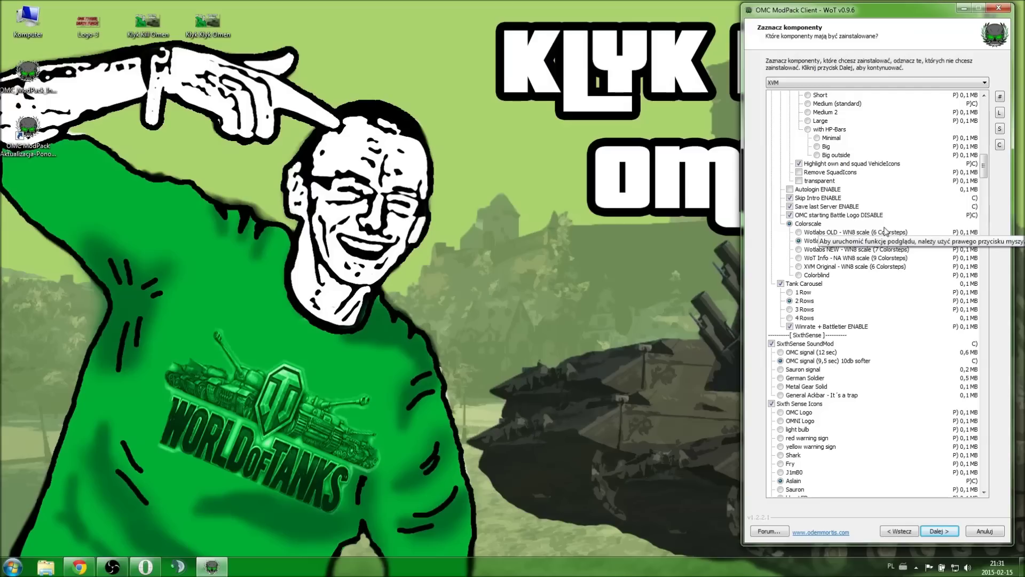
Preview the Tank Carousel's Winrate + Battletier ENABLE option, and close the preview
{"action": "scroll", "coordinate": [885, 231], "scroll_direction": "down", "scroll_amount": 1}
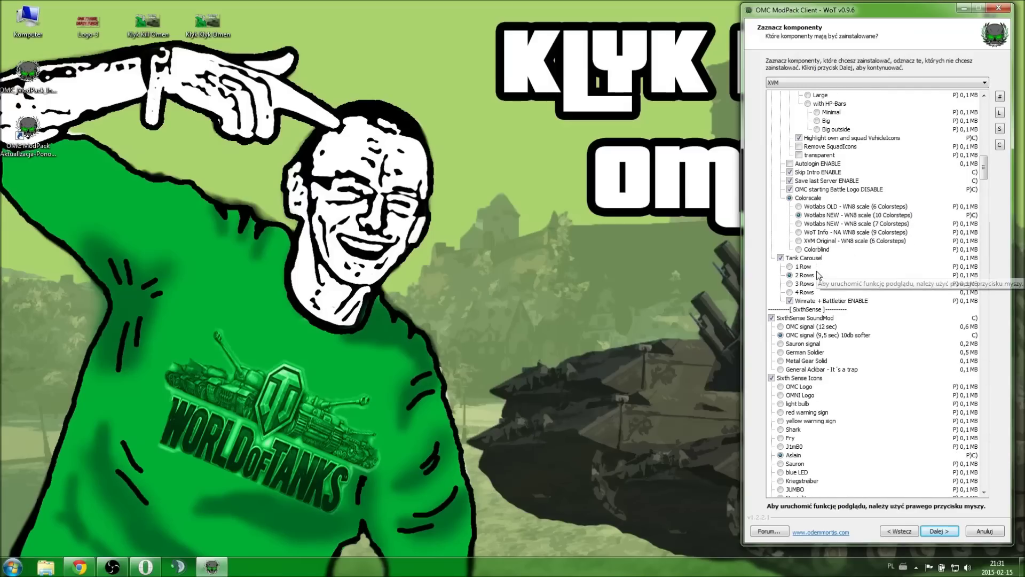
{"action": "scroll", "coordinate": [861, 259], "scroll_direction": "down", "scroll_amount": 1}
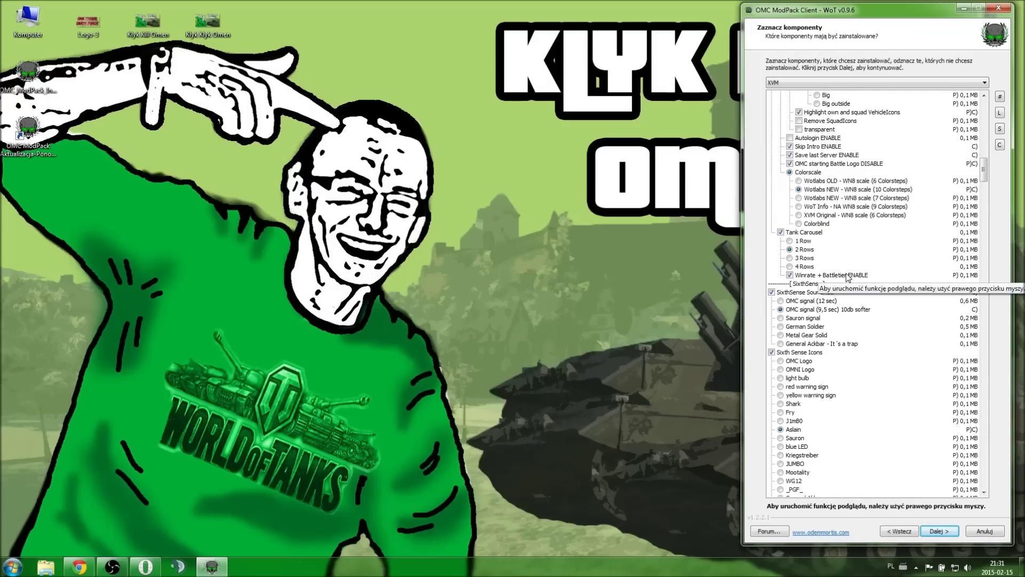
{"action": "right_click", "coordinate": [844, 275]}
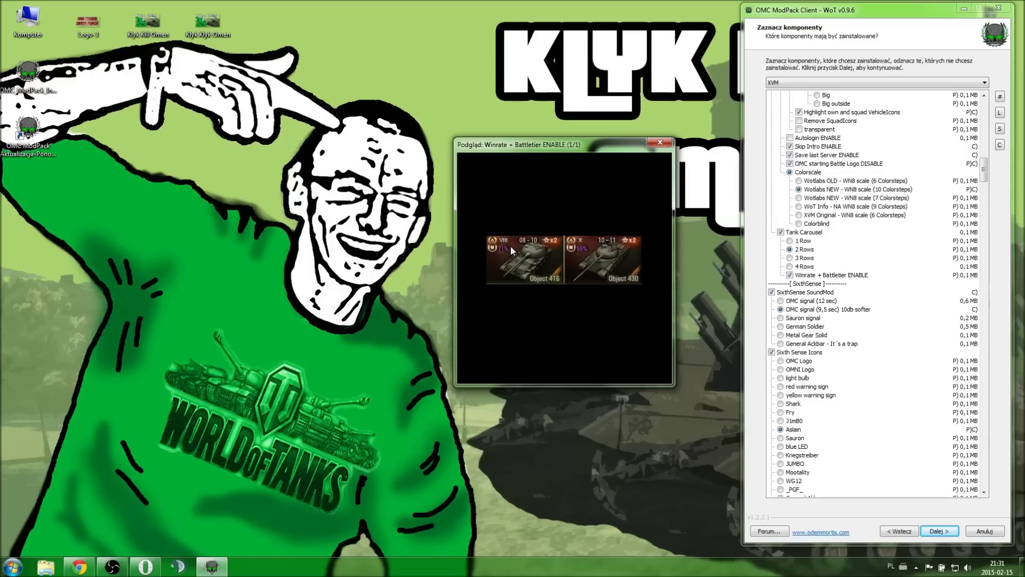
{"action": "left_click", "coordinate": [660, 144]}
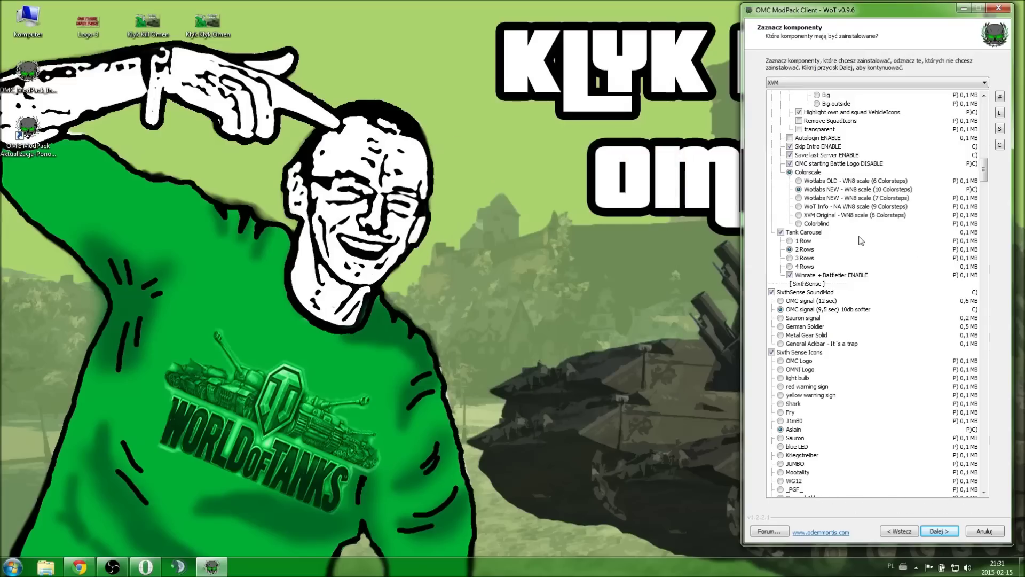
Try to preview the OMC signal (9,5 sec) 10db softer option of the SixthSense SoundMod, and close the preview window
{"action": "scroll", "coordinate": [859, 269], "scroll_direction": "down", "scroll_amount": 1}
{"action": "scroll", "coordinate": [859, 270], "scroll_direction": "down", "scroll_amount": 1}
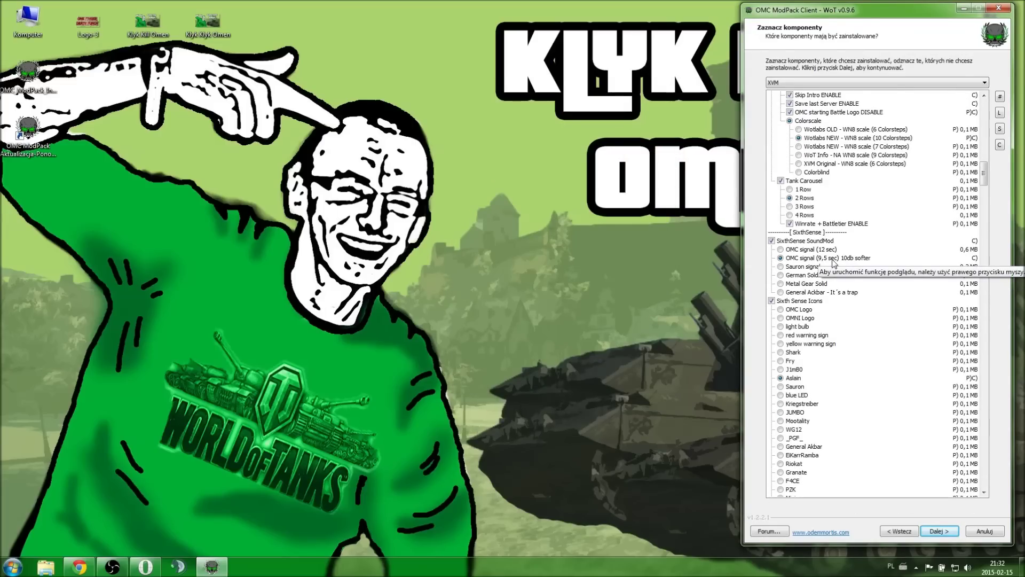
{"action": "right_click", "coordinate": [851, 261]}
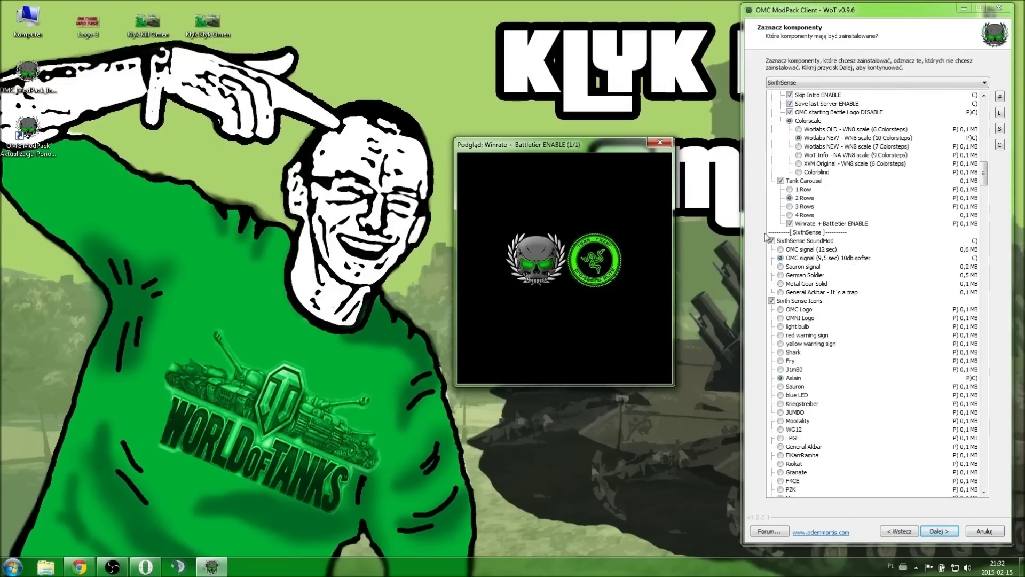
{"action": "left_click", "coordinate": [666, 142]}
Preview the selected Aslain icon under Sixth Sense Icons, and close the preview
{"action": "scroll", "coordinate": [893, 299], "scroll_direction": "down", "scroll_amount": 1}
{"action": "right_click", "coordinate": [794, 352]}
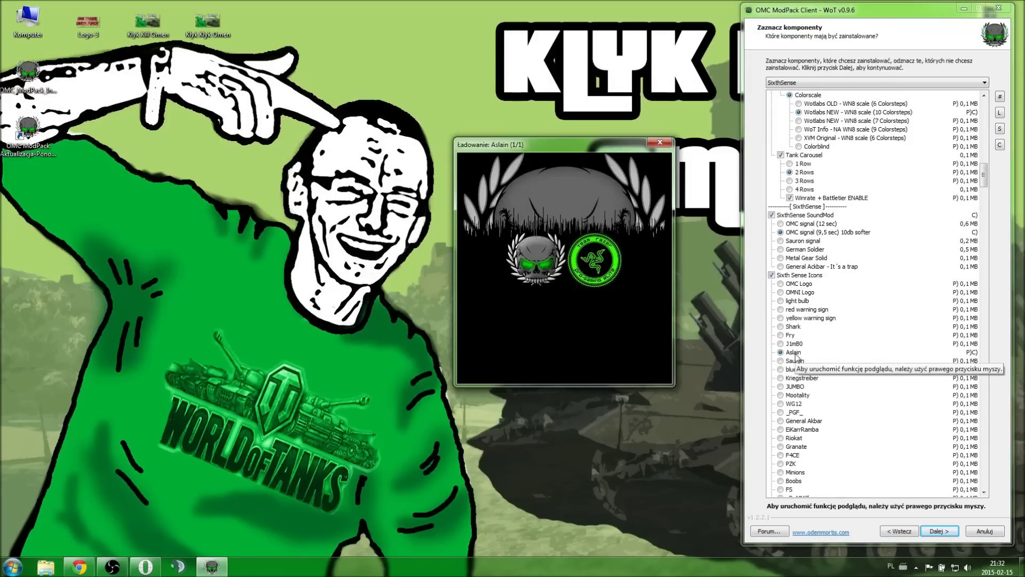
{"action": "left_click", "coordinate": [661, 141]}
Preview the SUPER (Superman), Ratz Fatz, gRuMM3l, FS, Boobs and Minions Sixth Sense icons one after another
{"action": "scroll", "coordinate": [872, 218], "scroll_direction": "down", "scroll_amount": 2}
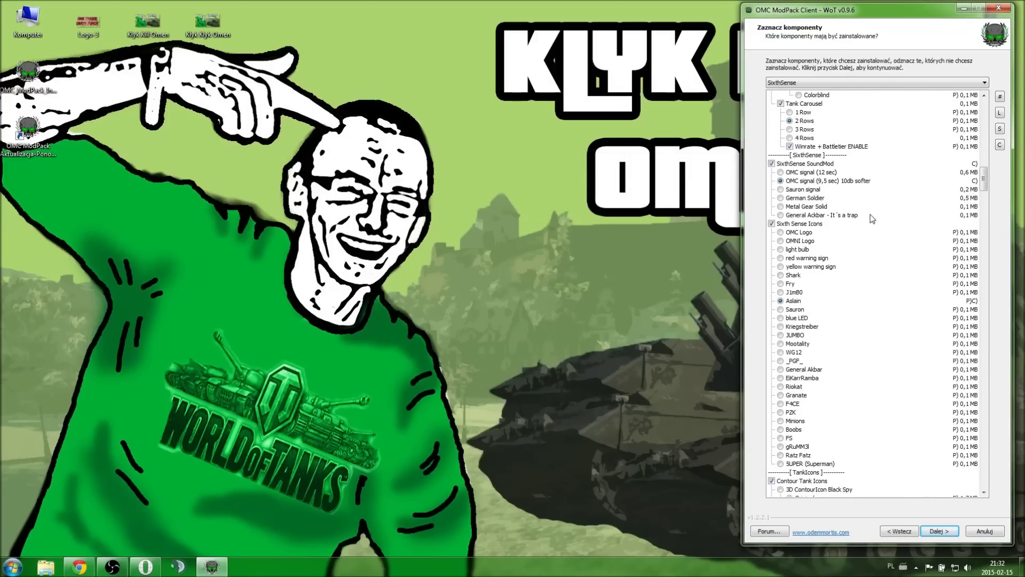
{"action": "right_click", "coordinate": [810, 464]}
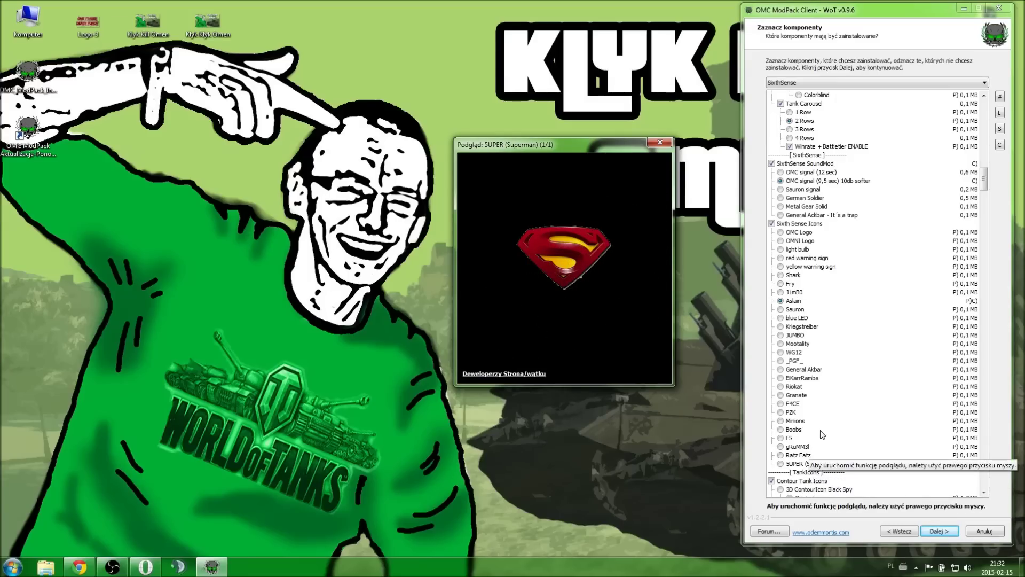
{"action": "right_click", "coordinate": [809, 456]}
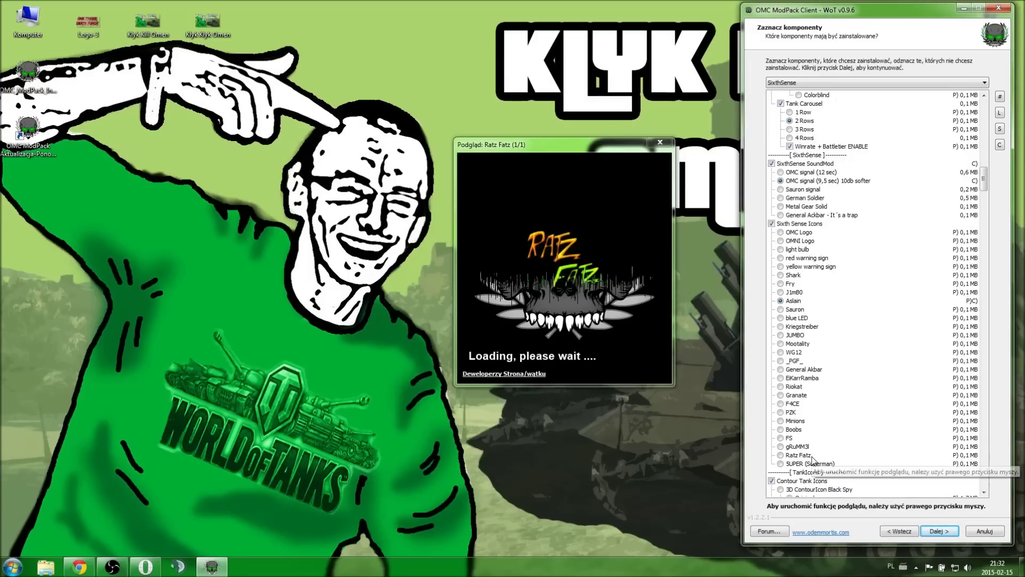
{"action": "right_click", "coordinate": [805, 449]}
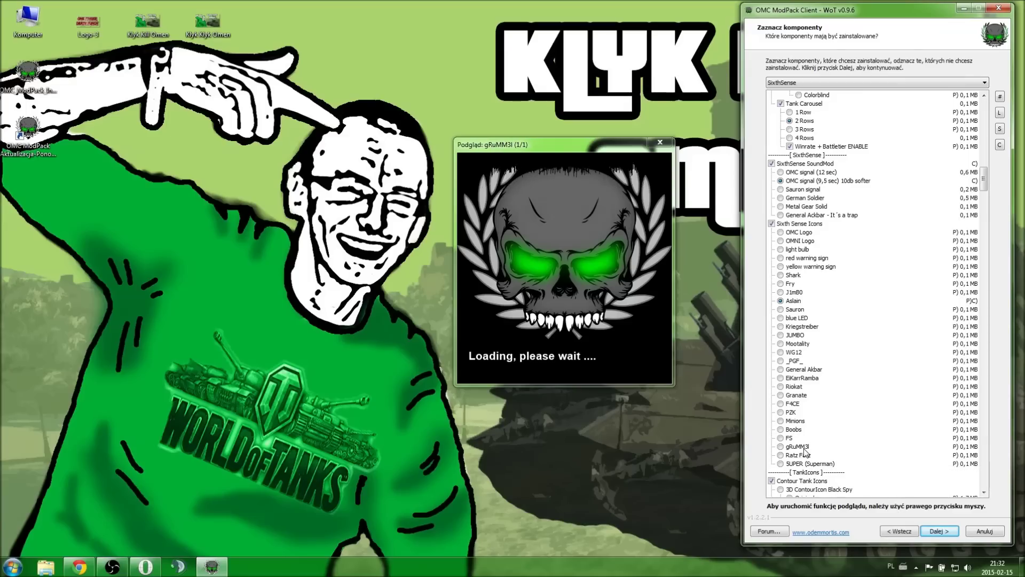
{"action": "right_click", "coordinate": [793, 437]}
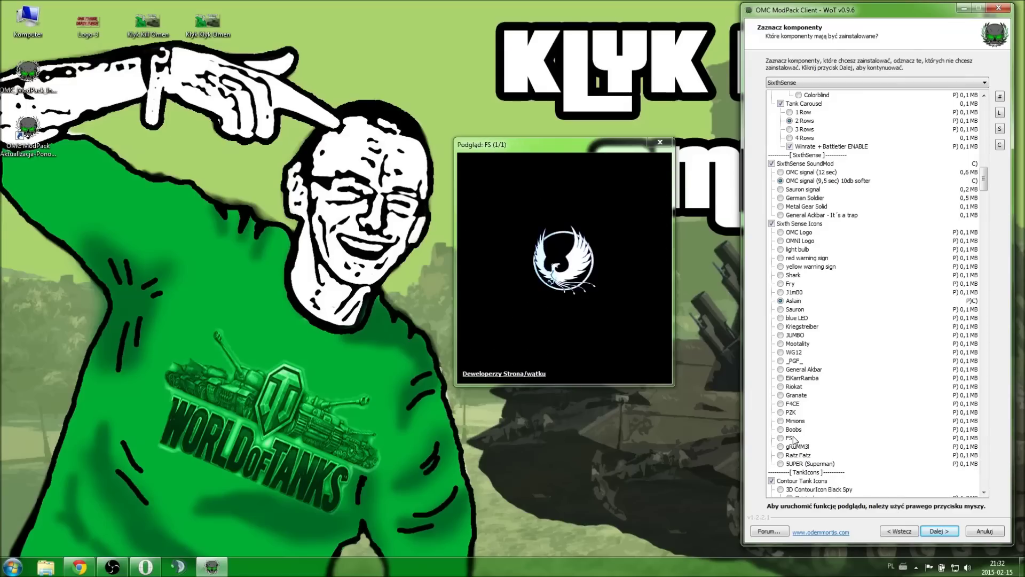
{"action": "right_click", "coordinate": [794, 431]}
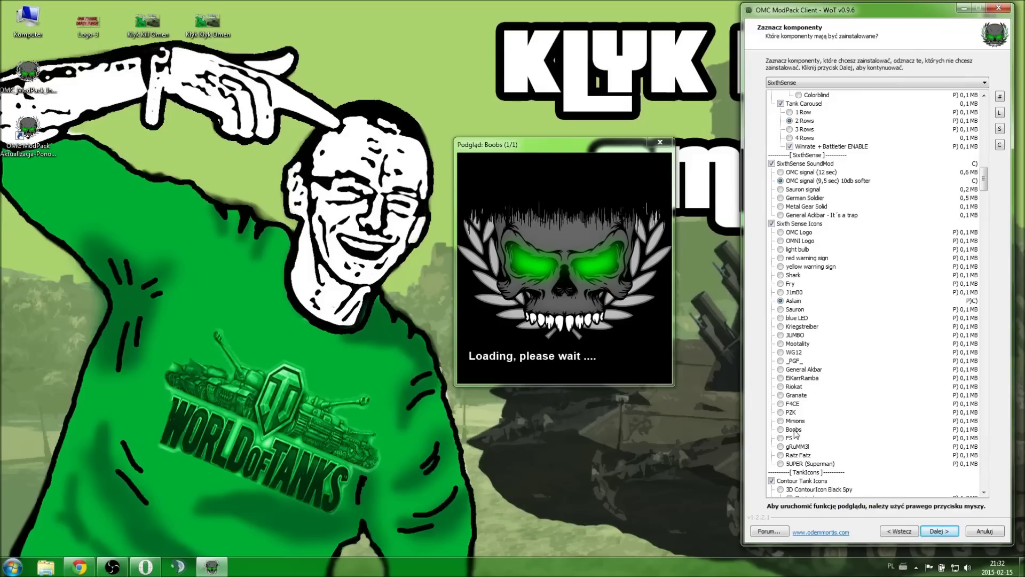
{"action": "right_click", "coordinate": [798, 424]}
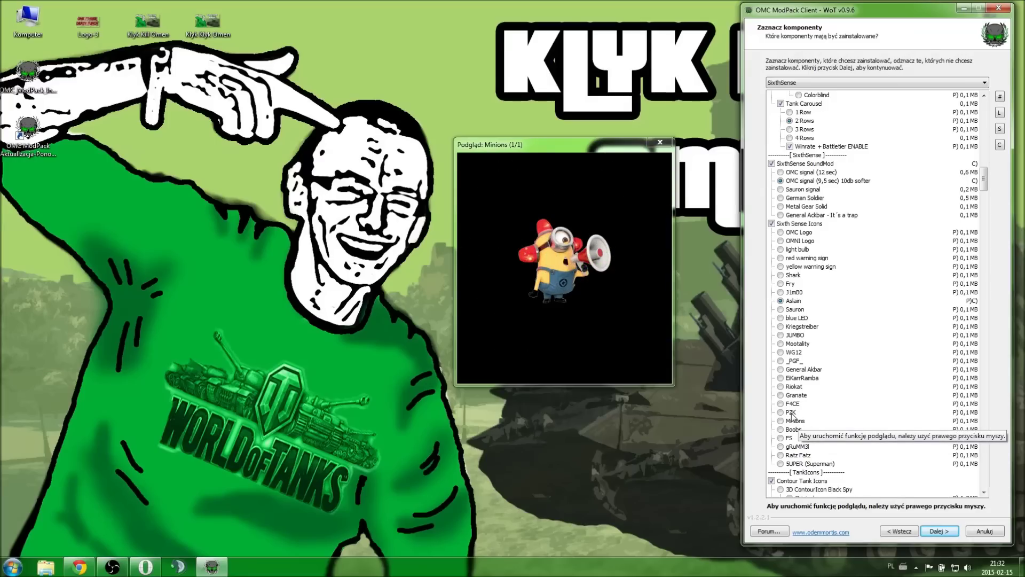
Preview the PZK, F4CE, Granate, Riokat, EiKarrRamba and General Akbar Sixth Sense icons
{"action": "right_click", "coordinate": [792, 414]}
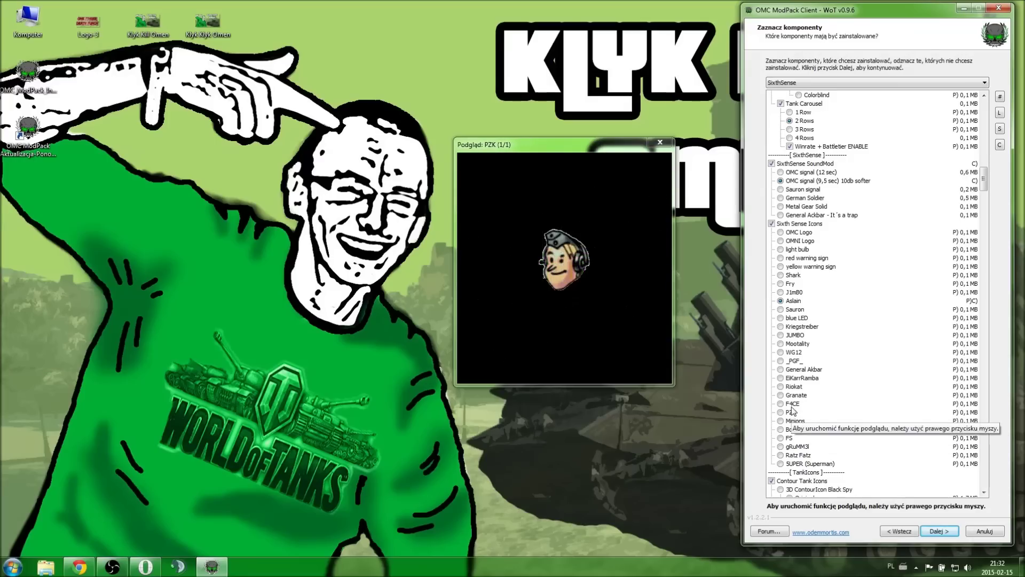
{"action": "right_click", "coordinate": [792, 405]}
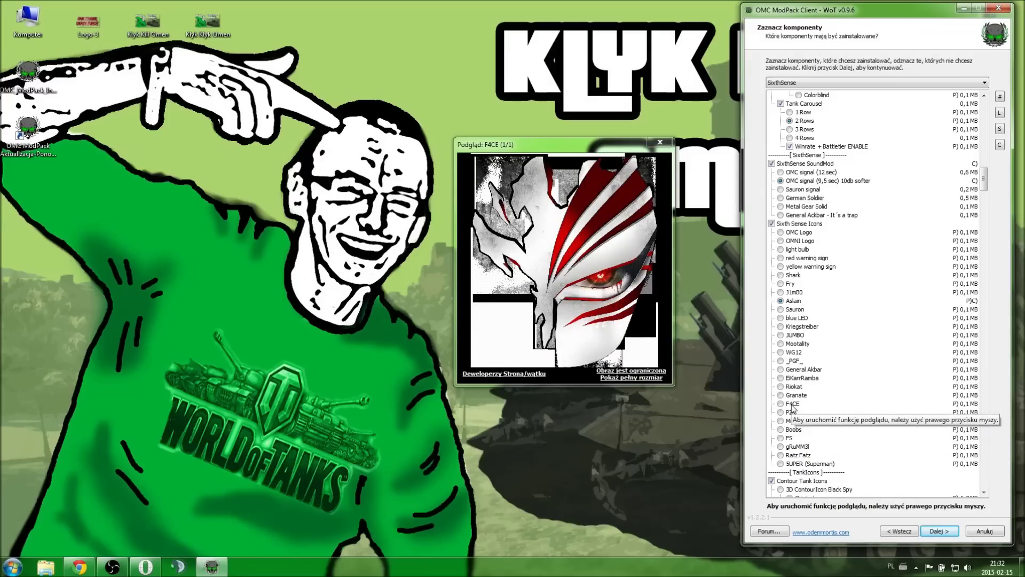
{"action": "right_click", "coordinate": [793, 396]}
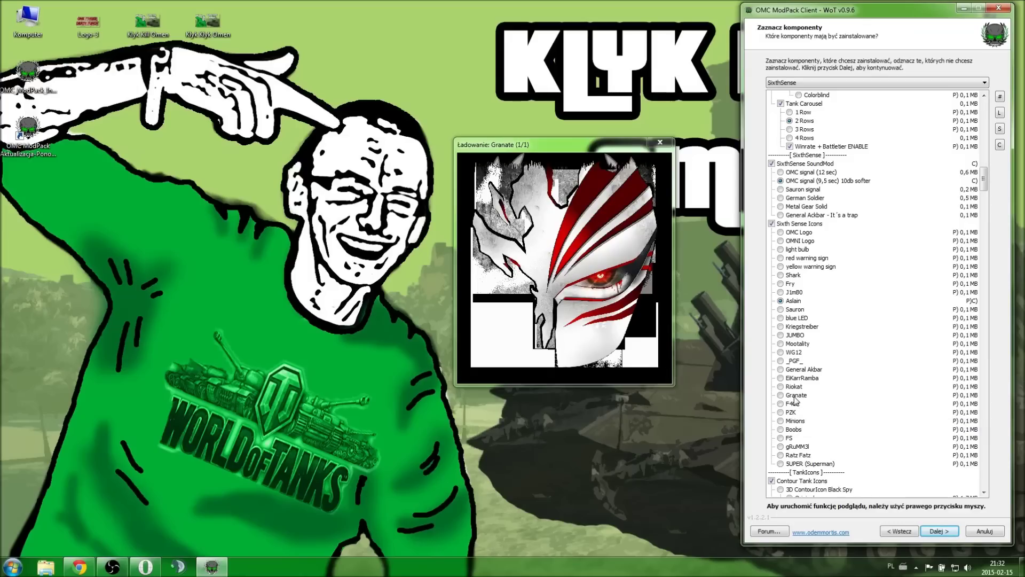
{"action": "right_click", "coordinate": [796, 387]}
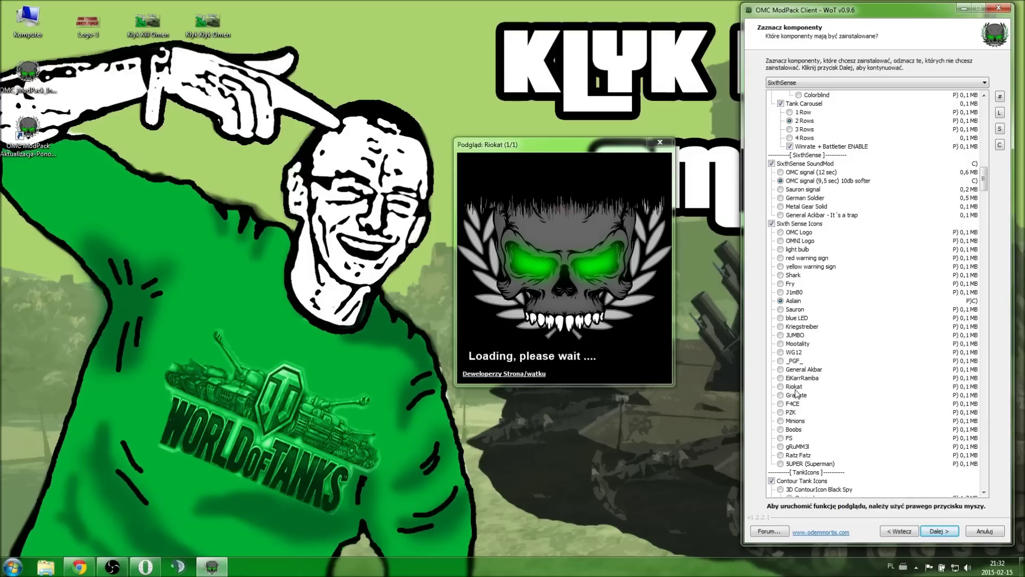
{"action": "right_click", "coordinate": [798, 381]}
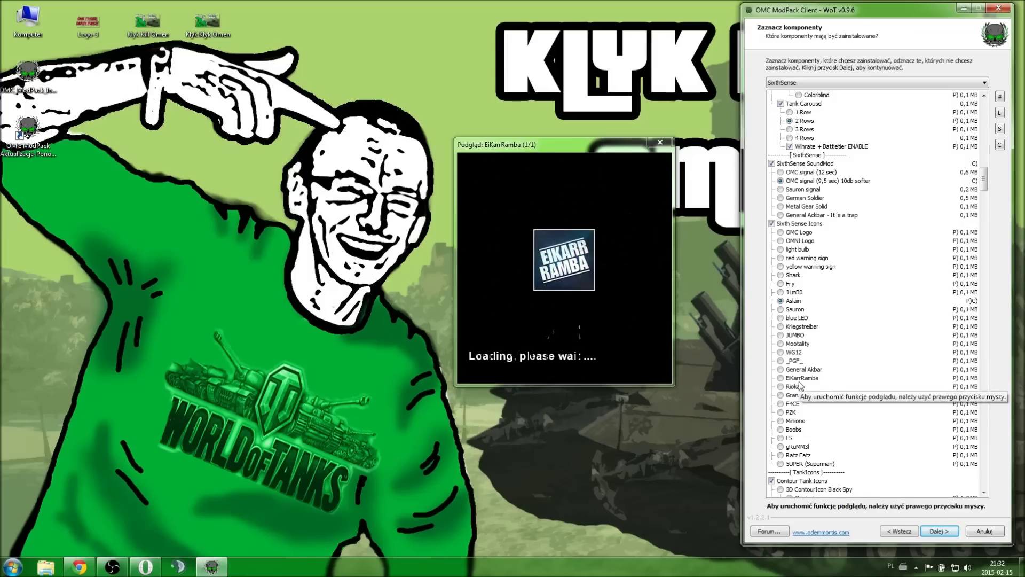
{"action": "right_click", "coordinate": [799, 371]}
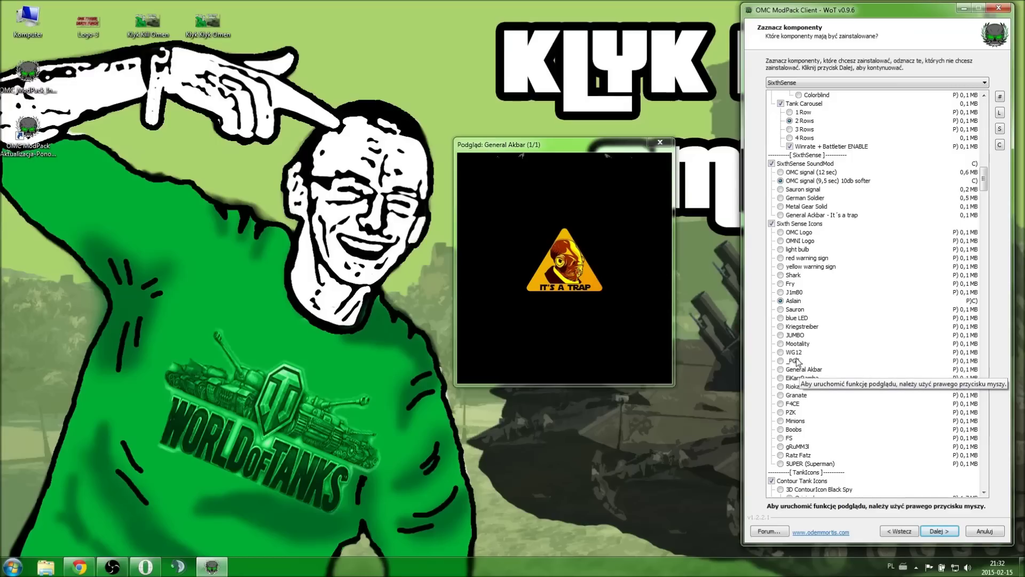
Preview the _PGF_, Mootality, JUMBO, Kriegstreiber, blue LED, Sauron and Aslain Sixth Sense icons, and close the preview
{"action": "right_click", "coordinate": [796, 361]}
{"action": "right_click", "coordinate": [797, 345]}
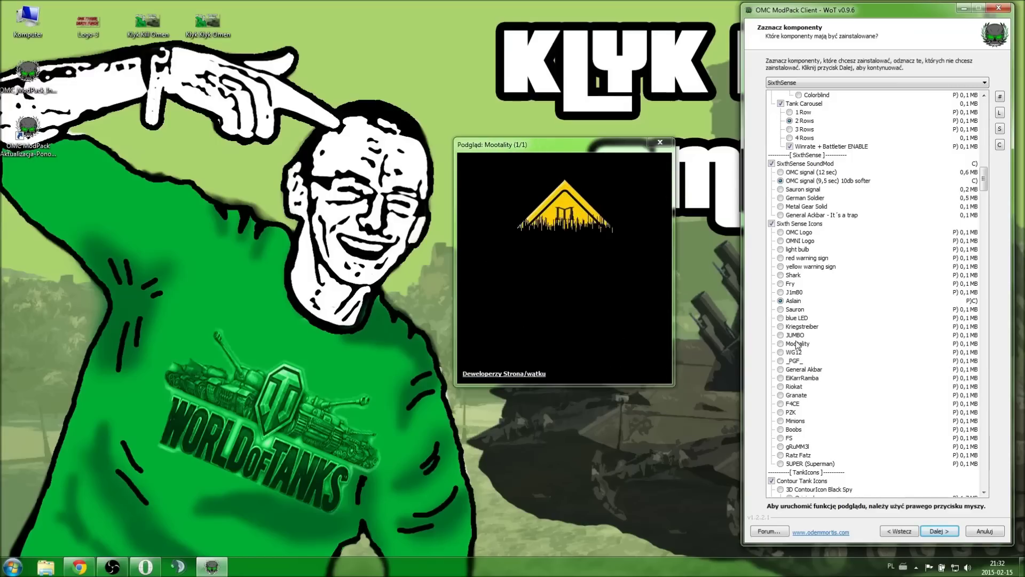
{"action": "right_click", "coordinate": [797, 336]}
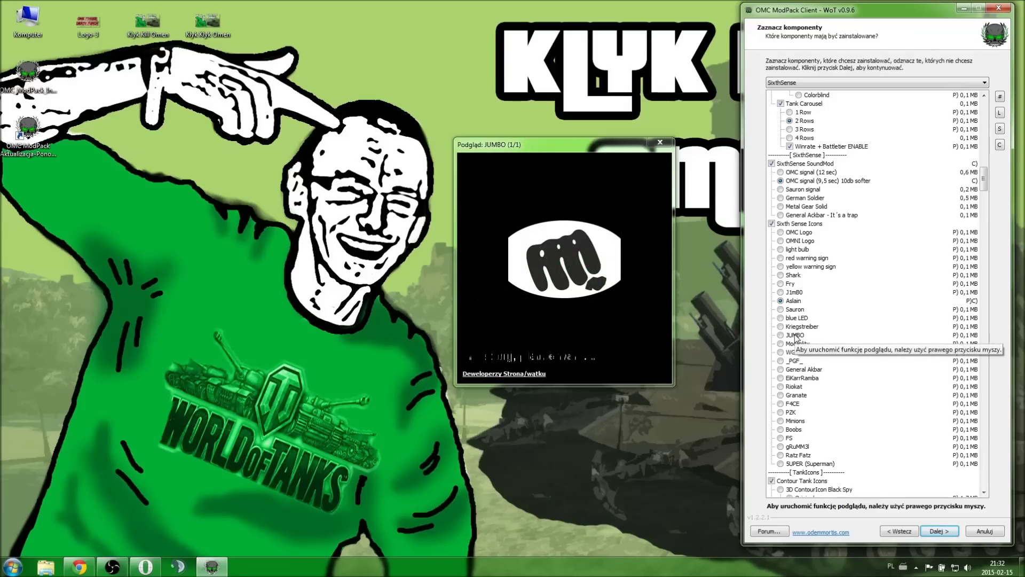
{"action": "right_click", "coordinate": [796, 327]}
{"action": "right_click", "coordinate": [796, 318]}
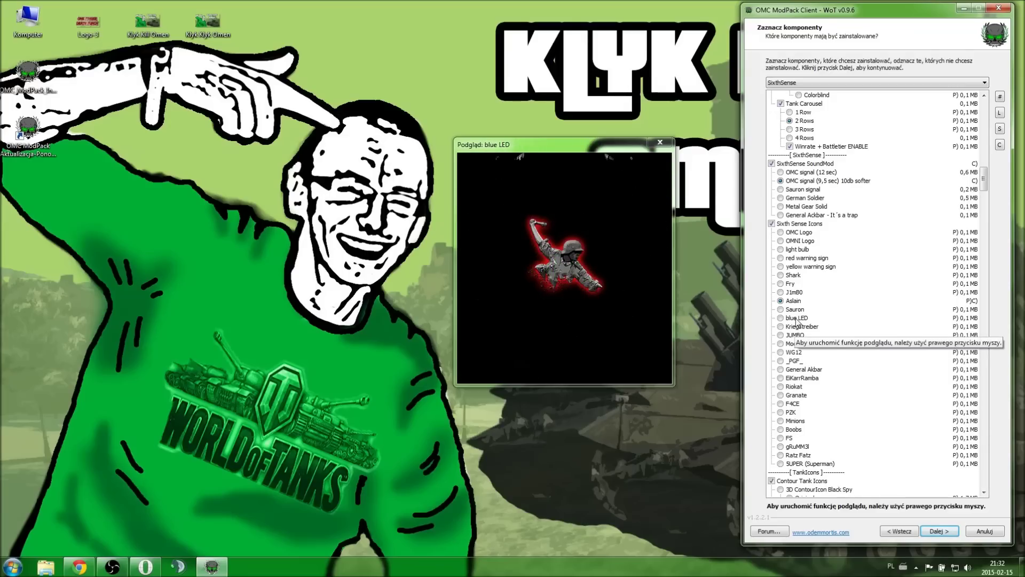
{"action": "right_click", "coordinate": [796, 311]}
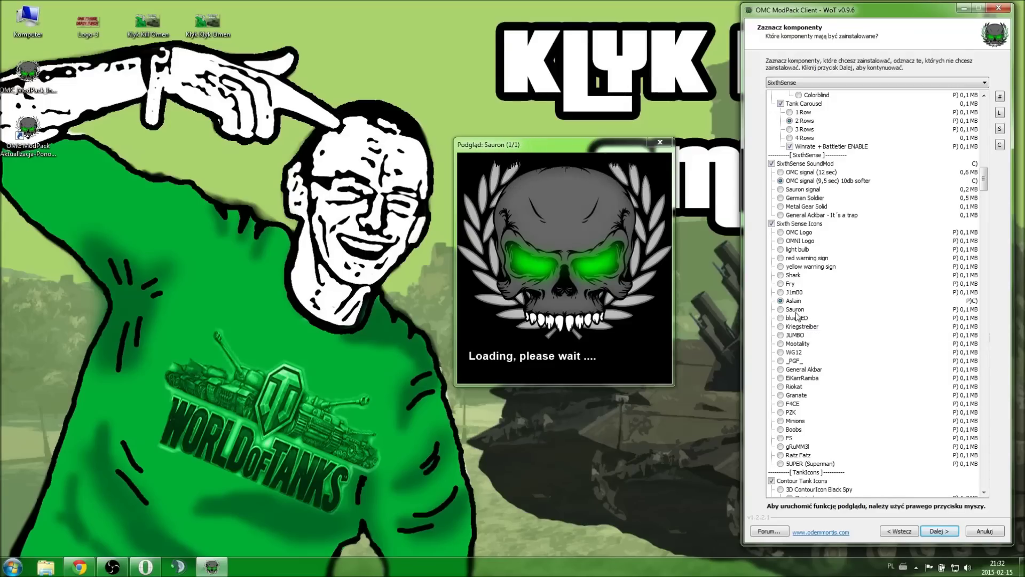
{"action": "right_click", "coordinate": [799, 304]}
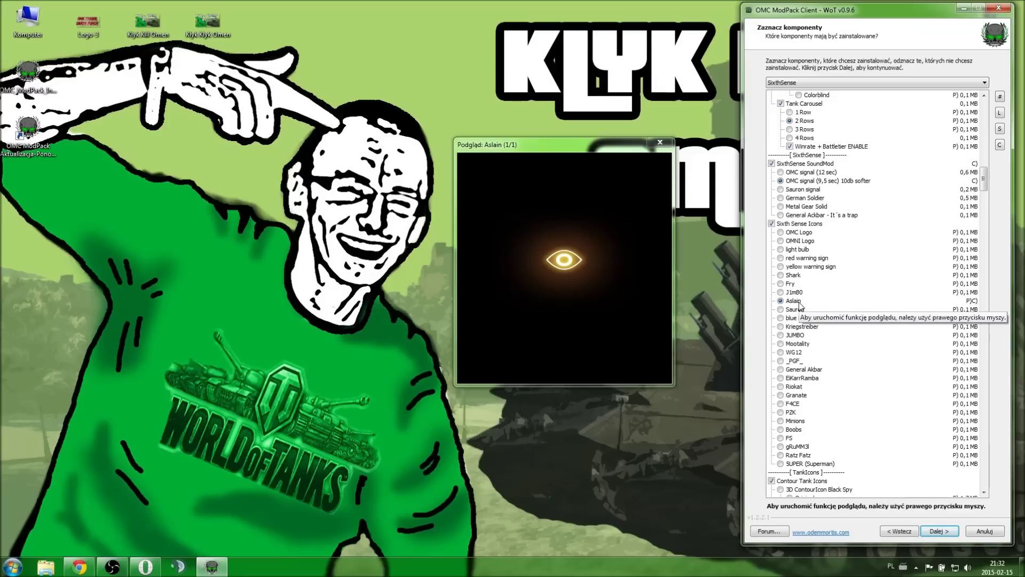
{"action": "scroll", "coordinate": [869, 285], "scroll_direction": "down", "scroll_amount": 1}
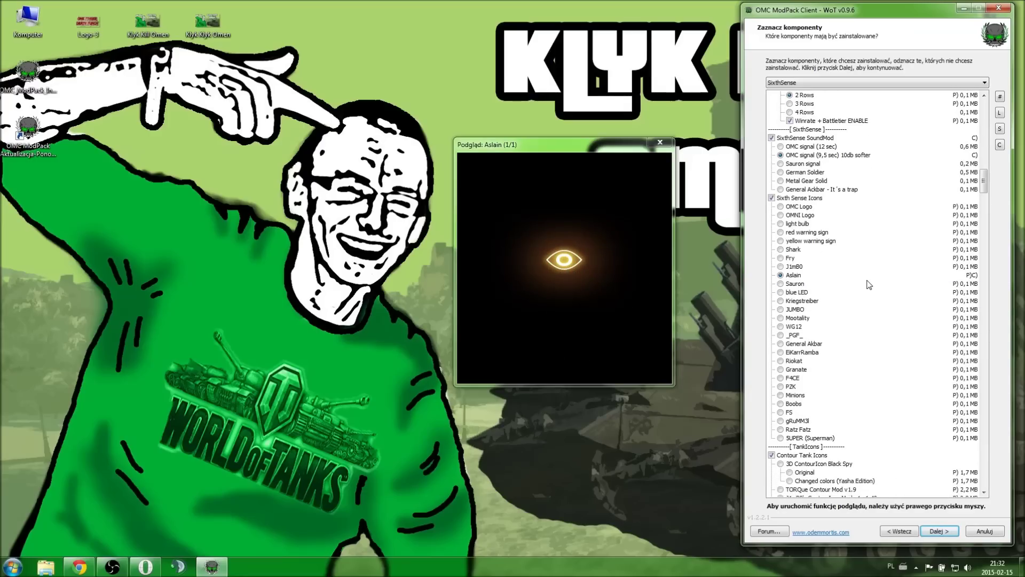
{"action": "scroll", "coordinate": [869, 285], "scroll_direction": "down", "scroll_amount": 2}
{"action": "left_click", "coordinate": [660, 142]}
Preview Aslain's ContourIcon Mod under Contour Tank Icons, and close the preview
{"action": "scroll", "coordinate": [865, 296], "scroll_direction": "down", "scroll_amount": 2}
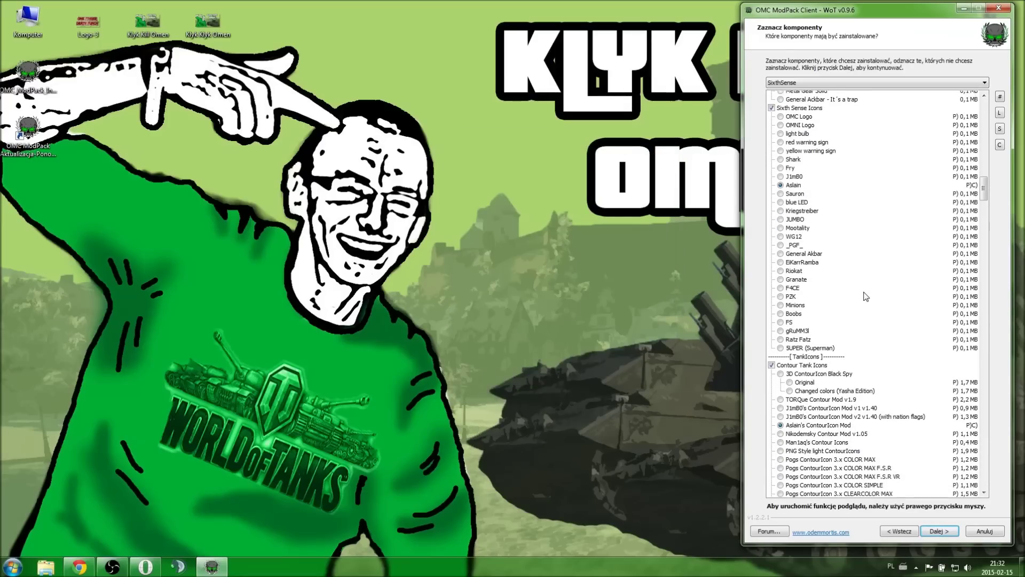
{"action": "scroll", "coordinate": [865, 297], "scroll_direction": "down", "scroll_amount": 3}
{"action": "right_click", "coordinate": [815, 335]}
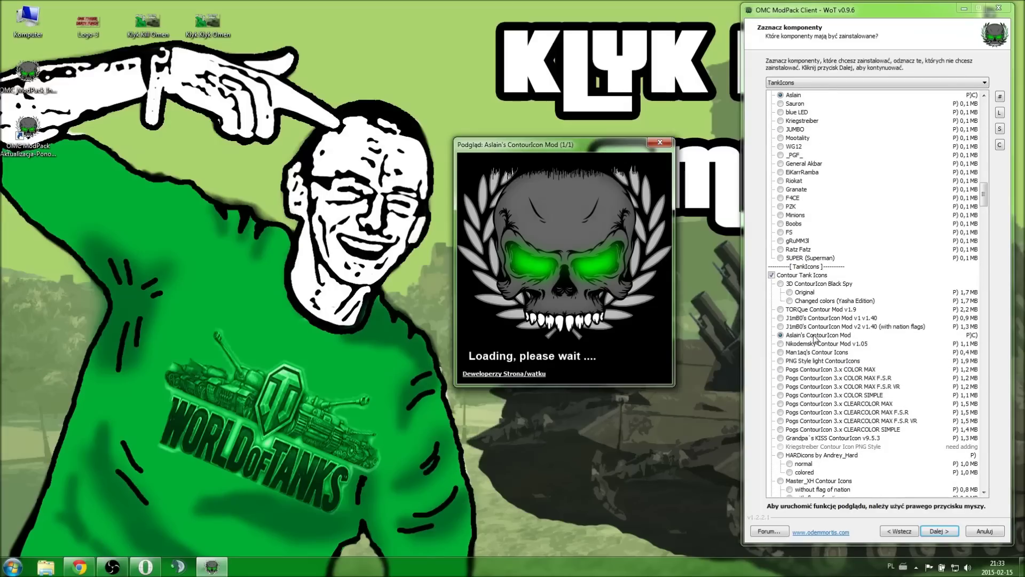
{"action": "left_click", "coordinate": [660, 142]}
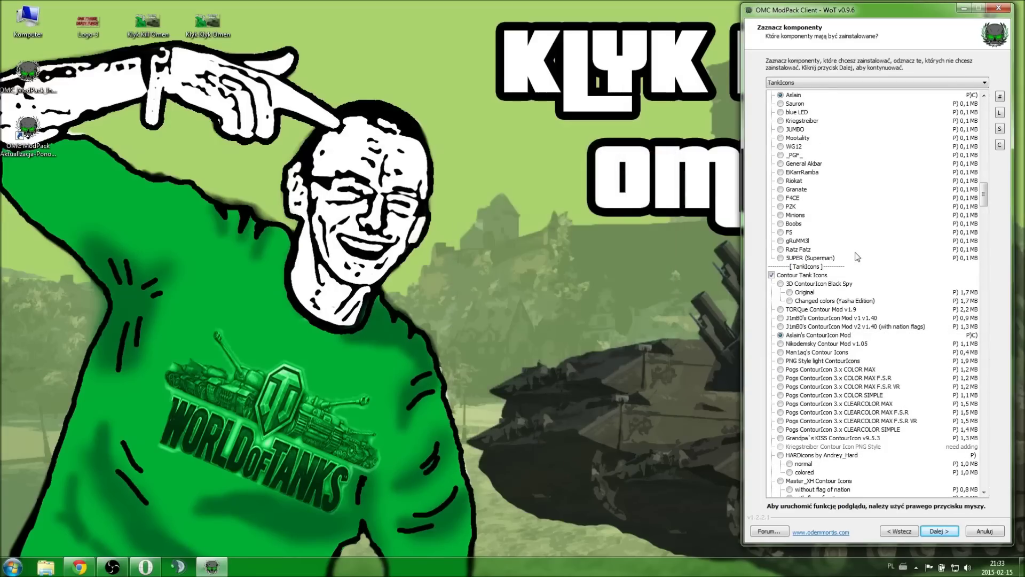
Preview the Sword of Damocles v7.12.1 arcade and sniper crosshair, view its second image at full size, and close the full-size view
{"action": "scroll", "coordinate": [854, 249], "scroll_direction": "down", "scroll_amount": 8}
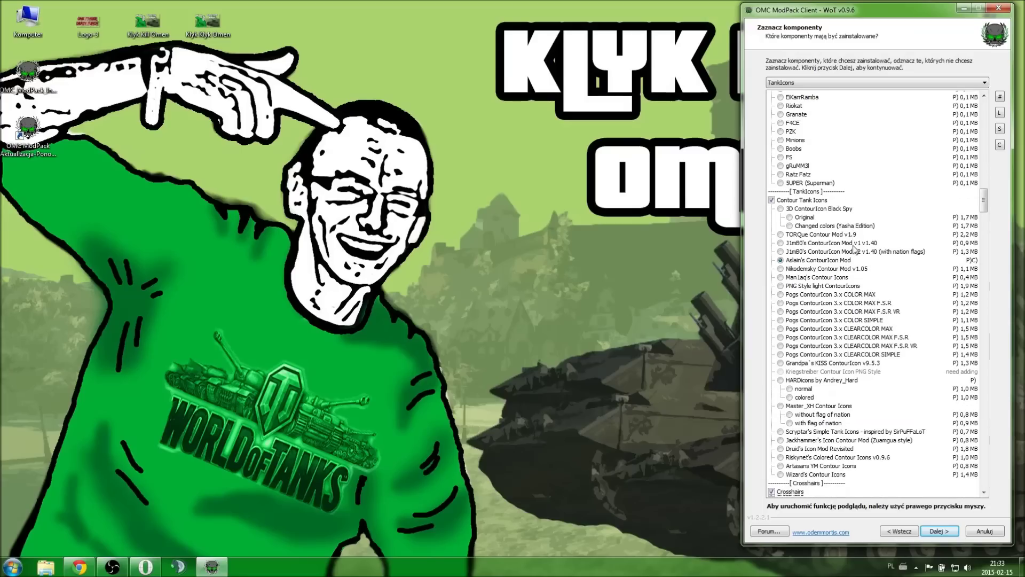
{"action": "scroll", "coordinate": [858, 249], "scroll_direction": "down", "scroll_amount": 5}
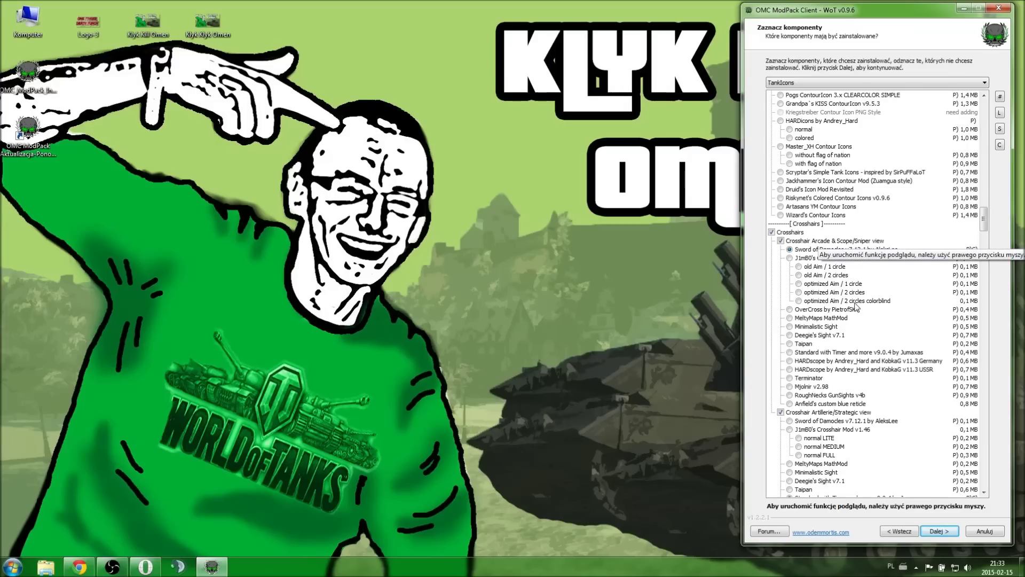
{"action": "right_click", "coordinate": [844, 250]}
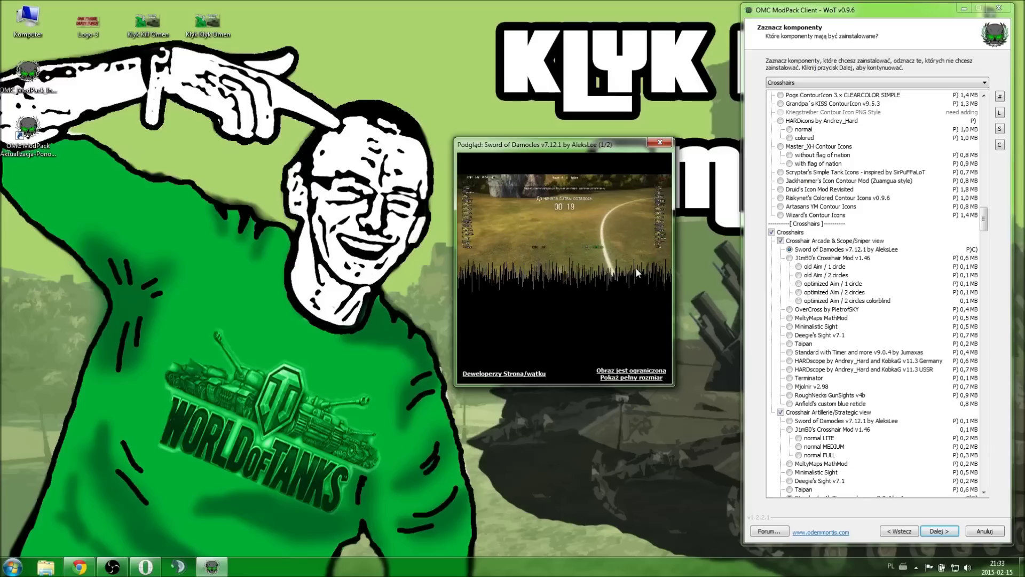
{"action": "left_click", "coordinate": [595, 250]}
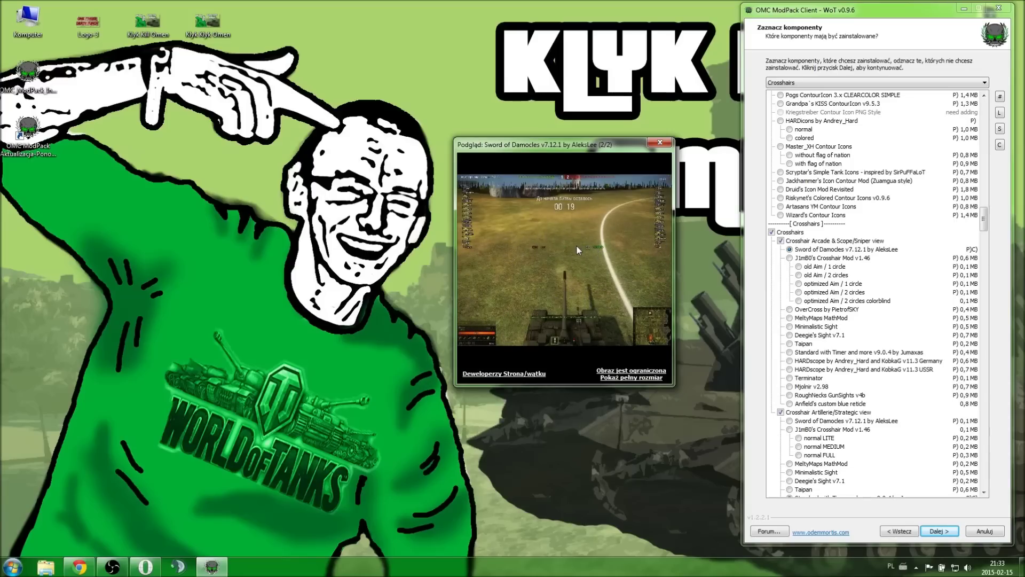
{"action": "left_click", "coordinate": [635, 378]}
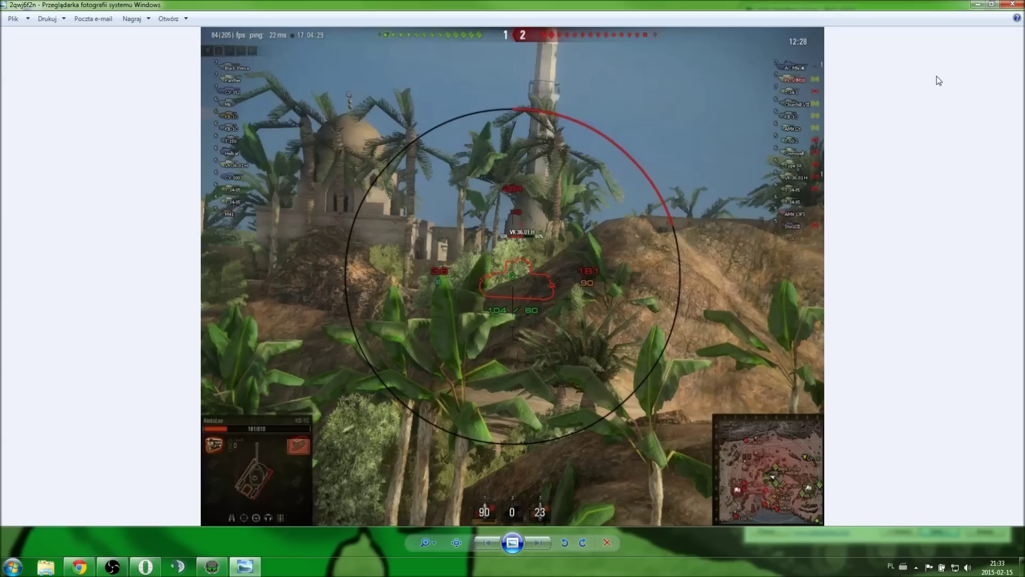
{"action": "left_click", "coordinate": [1008, 6]}
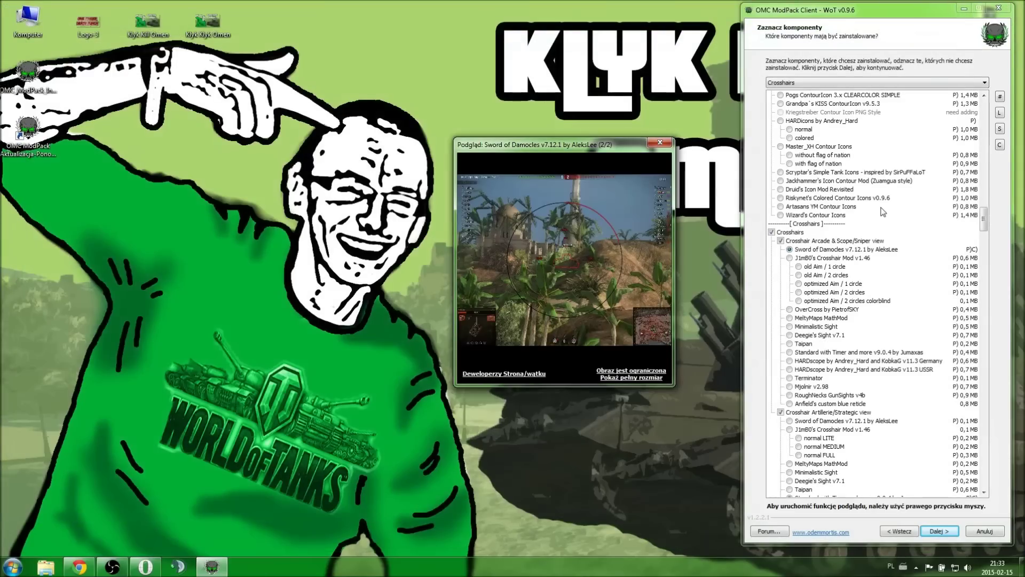
Close the Sword of Damocles preview and view the Standard with Timer and more v9.0.4 artillery crosshair at full size, closing both views when finished
{"action": "left_click", "coordinate": [671, 143]}
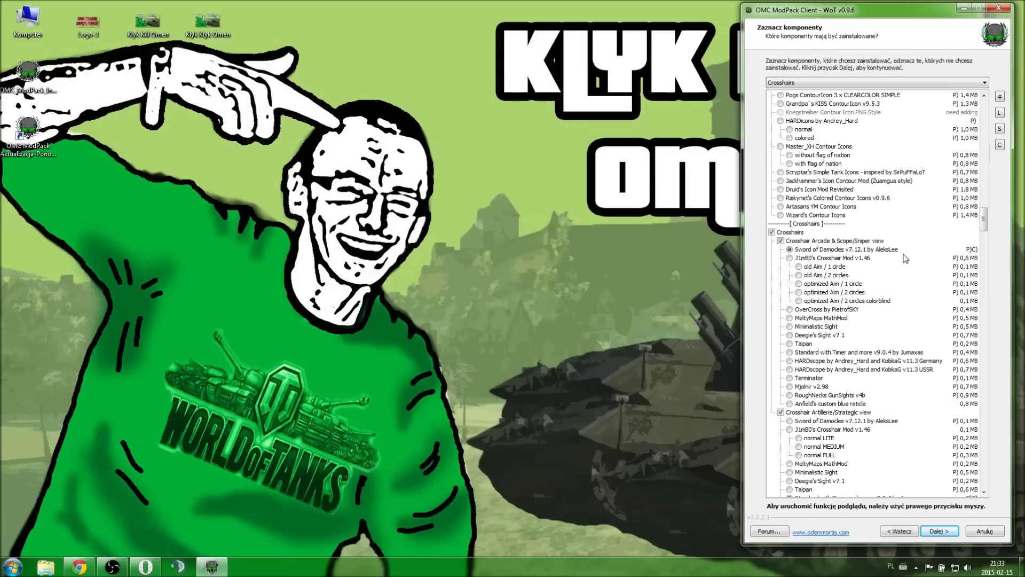
{"action": "scroll", "coordinate": [903, 249], "scroll_direction": "down", "scroll_amount": 4}
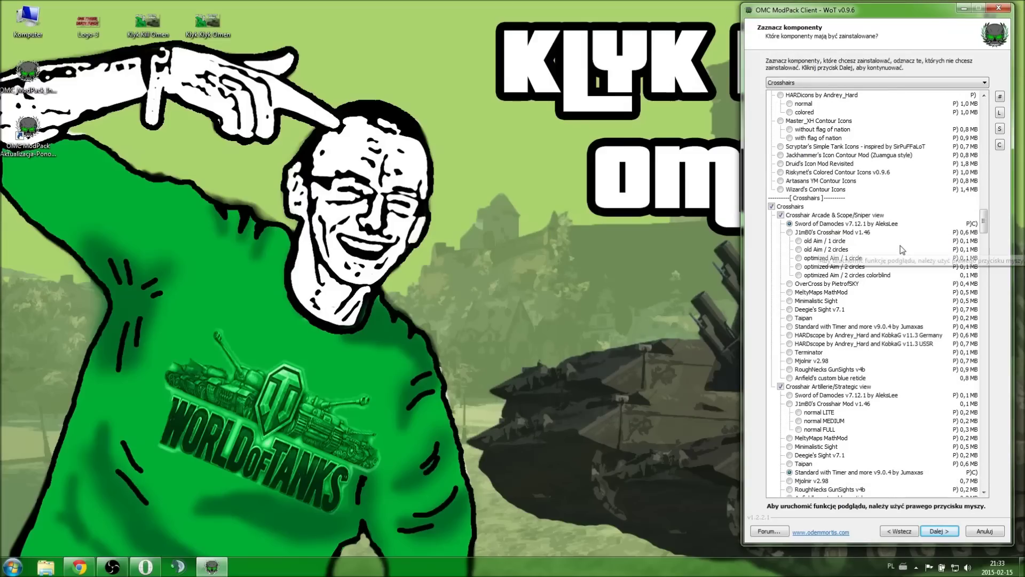
{"action": "scroll", "coordinate": [902, 250], "scroll_direction": "down", "scroll_amount": 3}
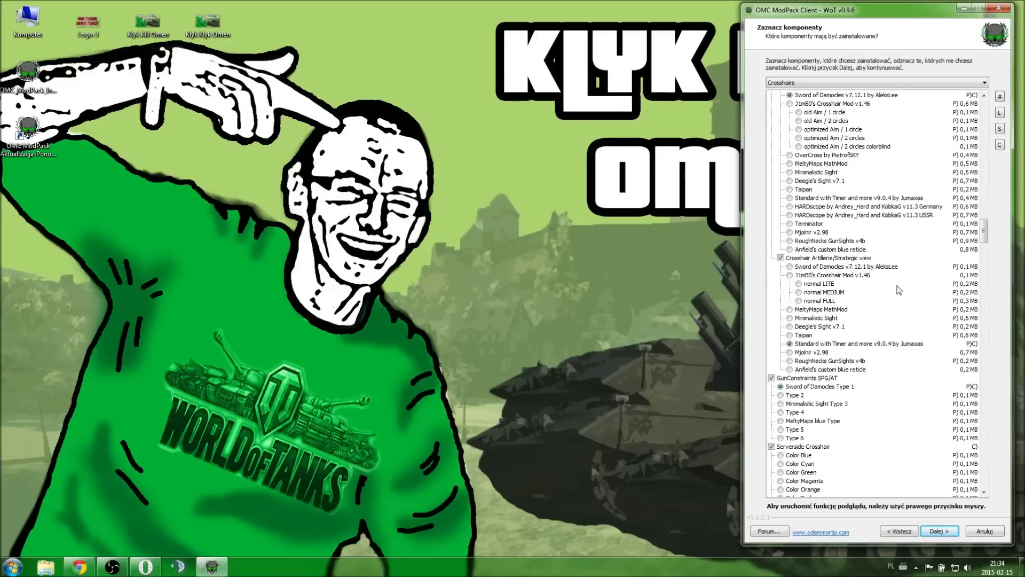
{"action": "right_click", "coordinate": [865, 347]}
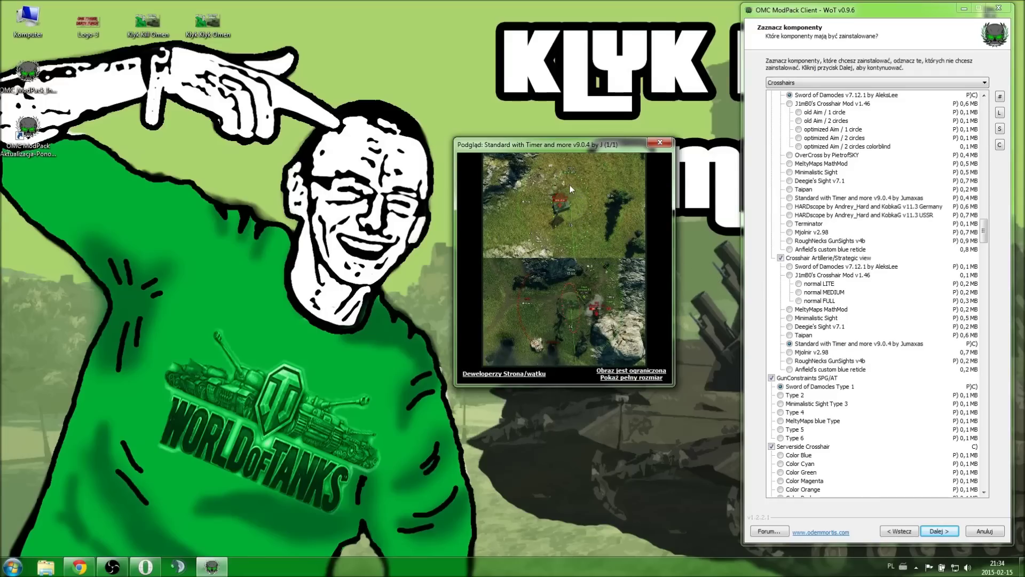
{"action": "left_click", "coordinate": [631, 377]}
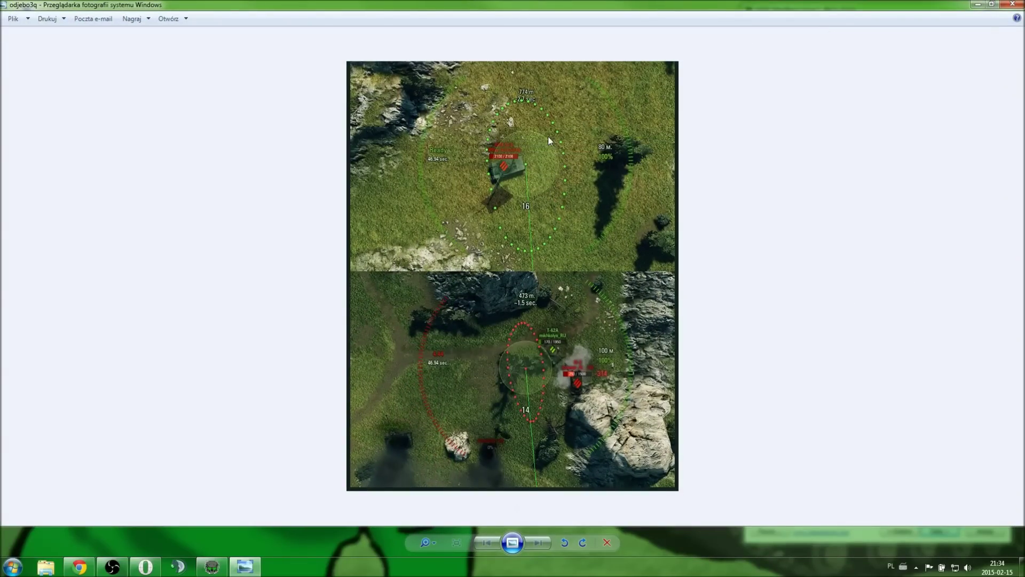
{"action": "left_click", "coordinate": [1013, 4]}
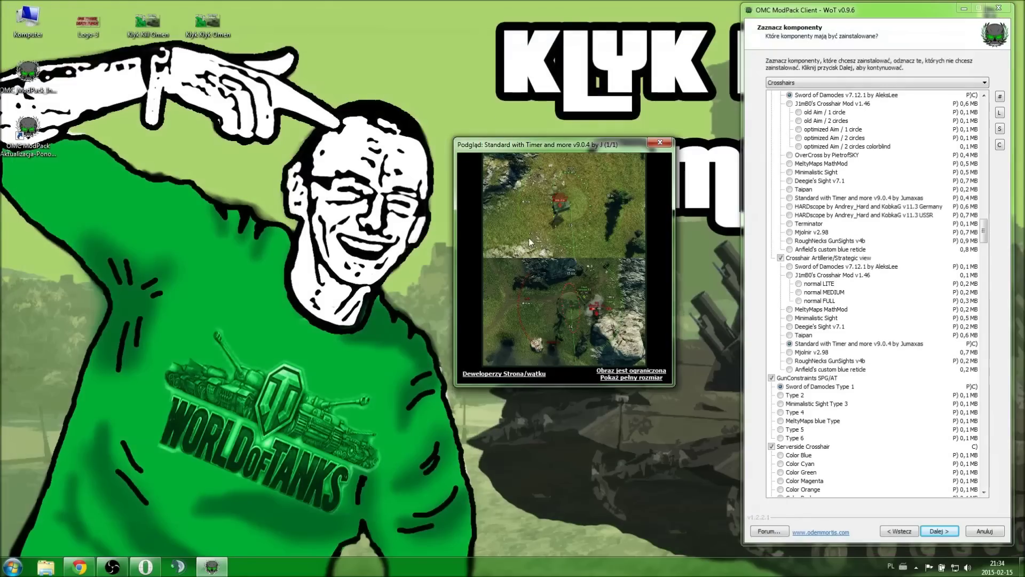
{"action": "left_click", "coordinate": [661, 143]}
Preview the Sword of Damocles Type 1, Type 6 and Type 5 gun constraint markers under GunConstraints SPG/AT
{"action": "scroll", "coordinate": [890, 250], "scroll_direction": "down", "scroll_amount": 3}
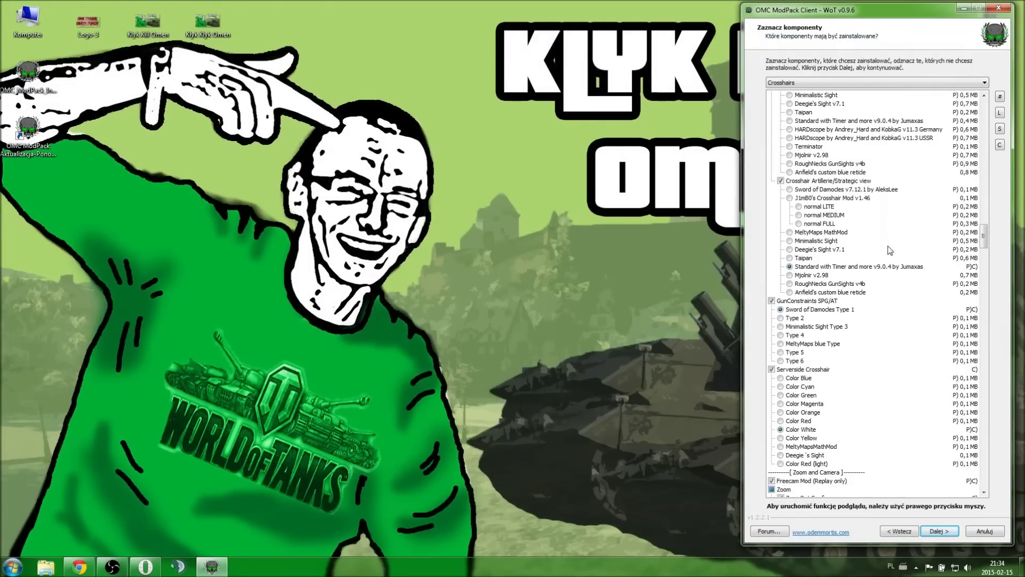
{"action": "right_click", "coordinate": [834, 310]}
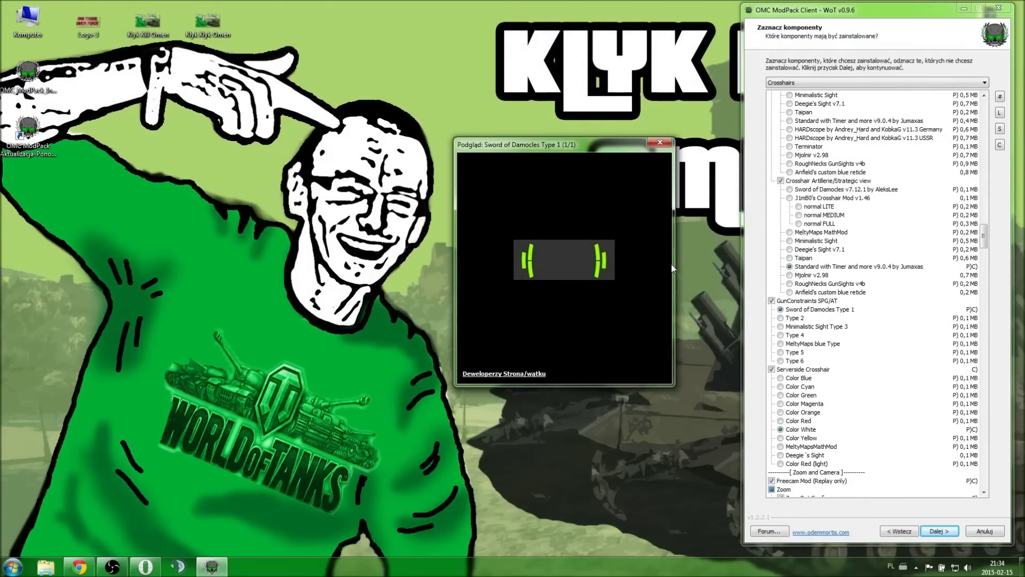
{"action": "right_click", "coordinate": [794, 360]}
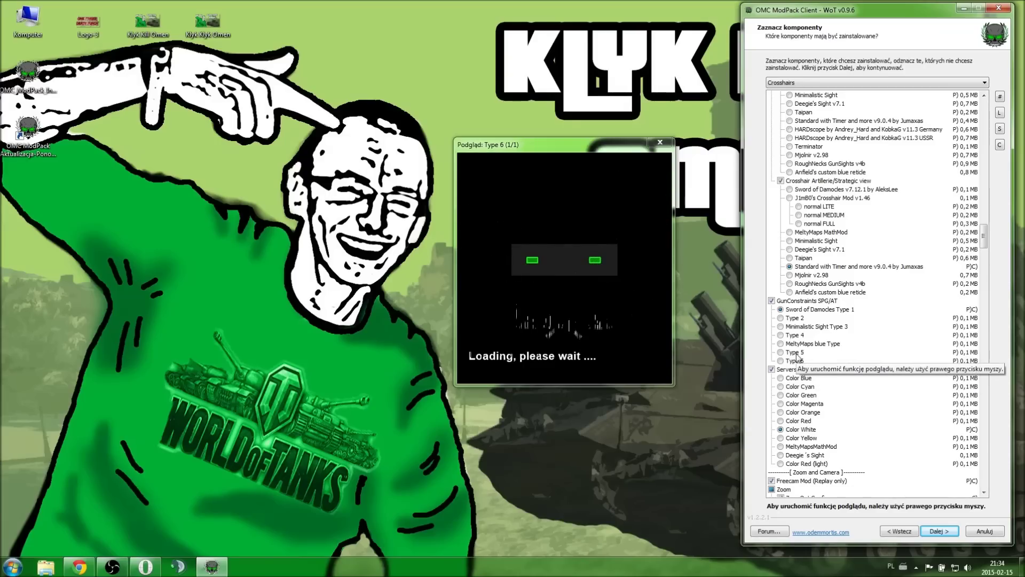
{"action": "right_click", "coordinate": [797, 352]}
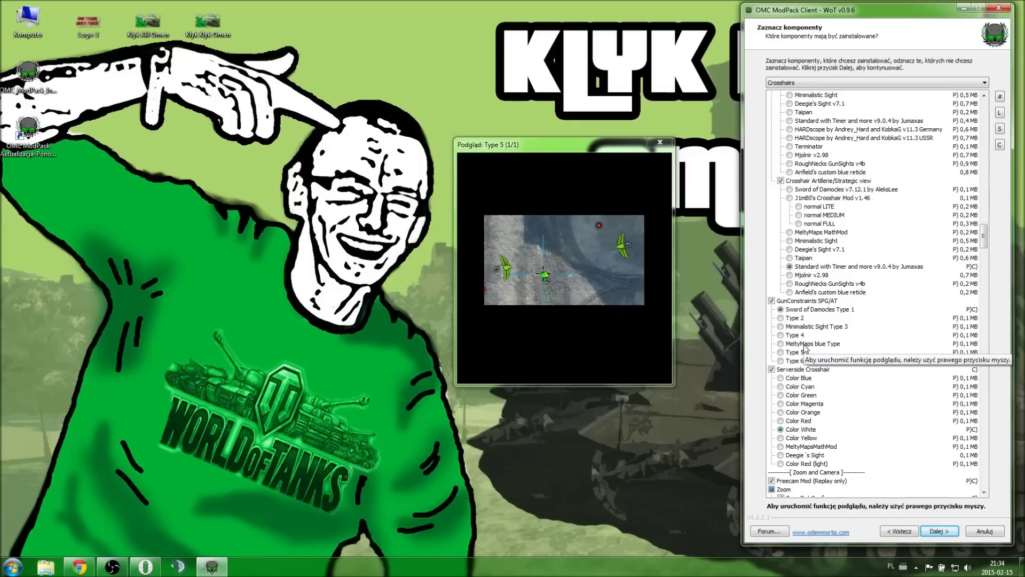